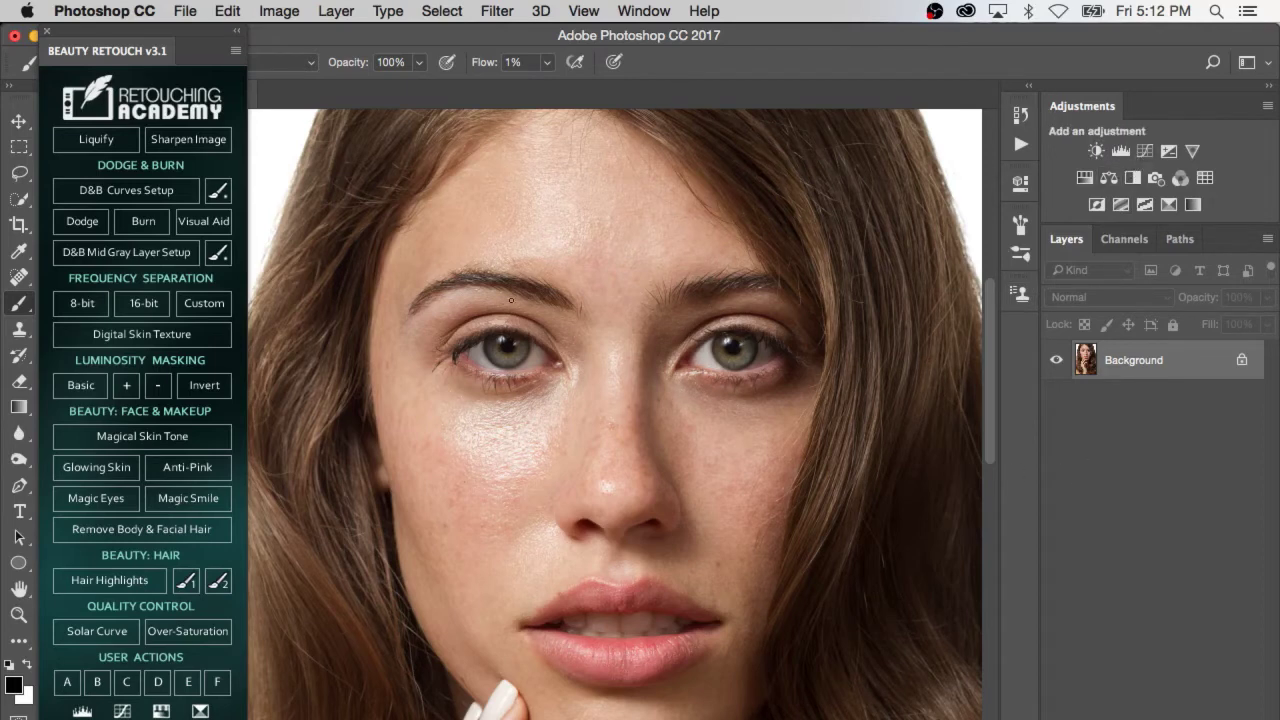
# - Add two Curves adjustment layers and group them as 'Dodge and Burn'
pyautogui.click(1147, 154)
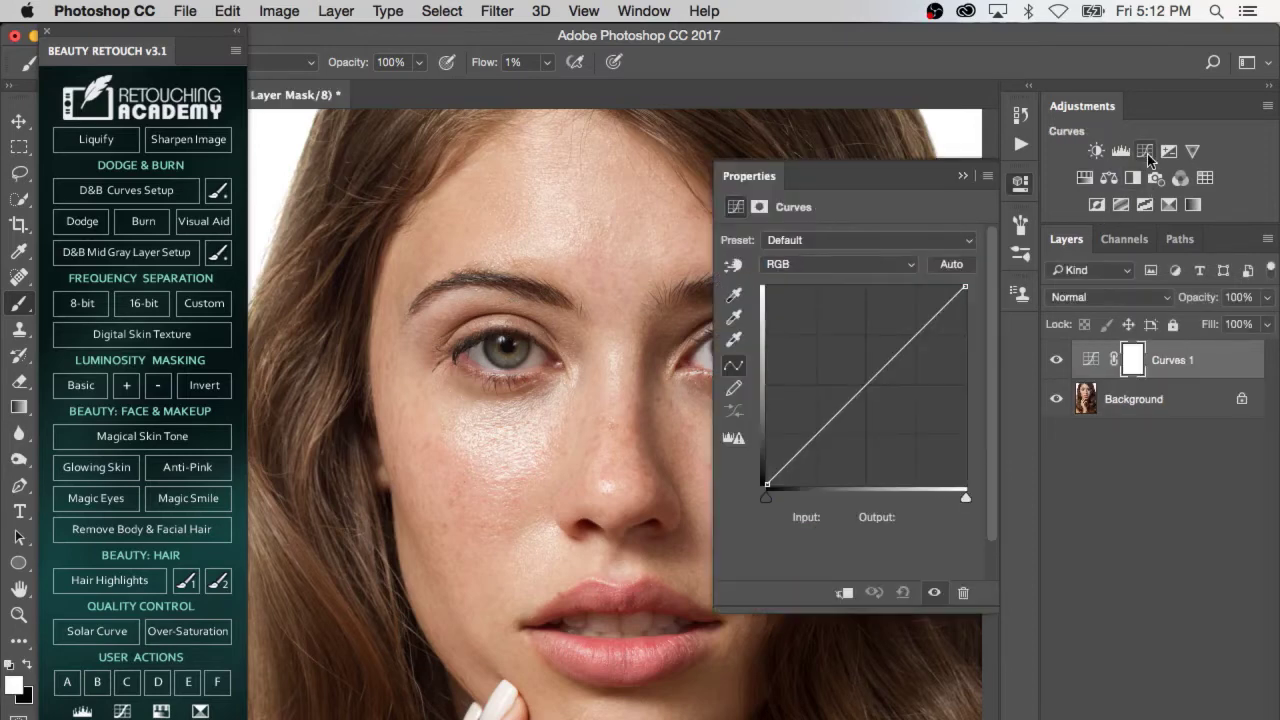
pyautogui.click(1147, 154)
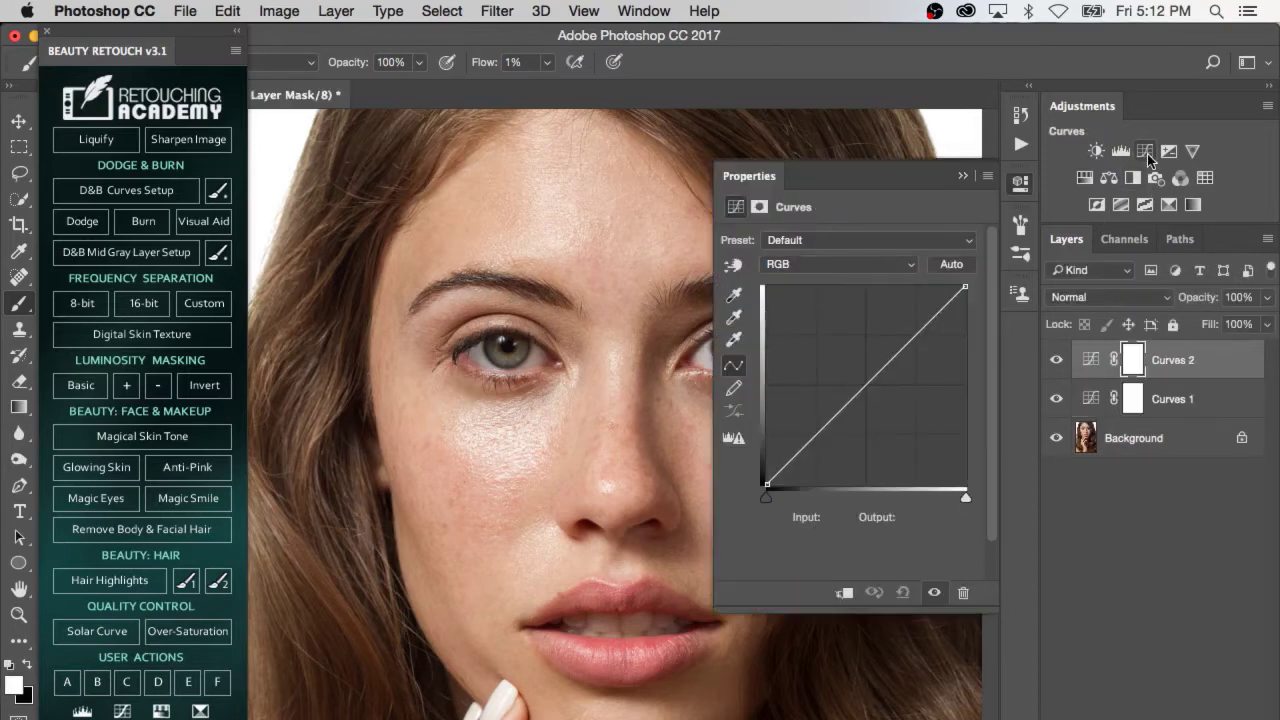
pyautogui.keyDown('shift'); pyautogui.click(1180, 400); pyautogui.keyUp('shift')
pyautogui.press('super+g')
pyautogui.doubleClick(1132, 351)
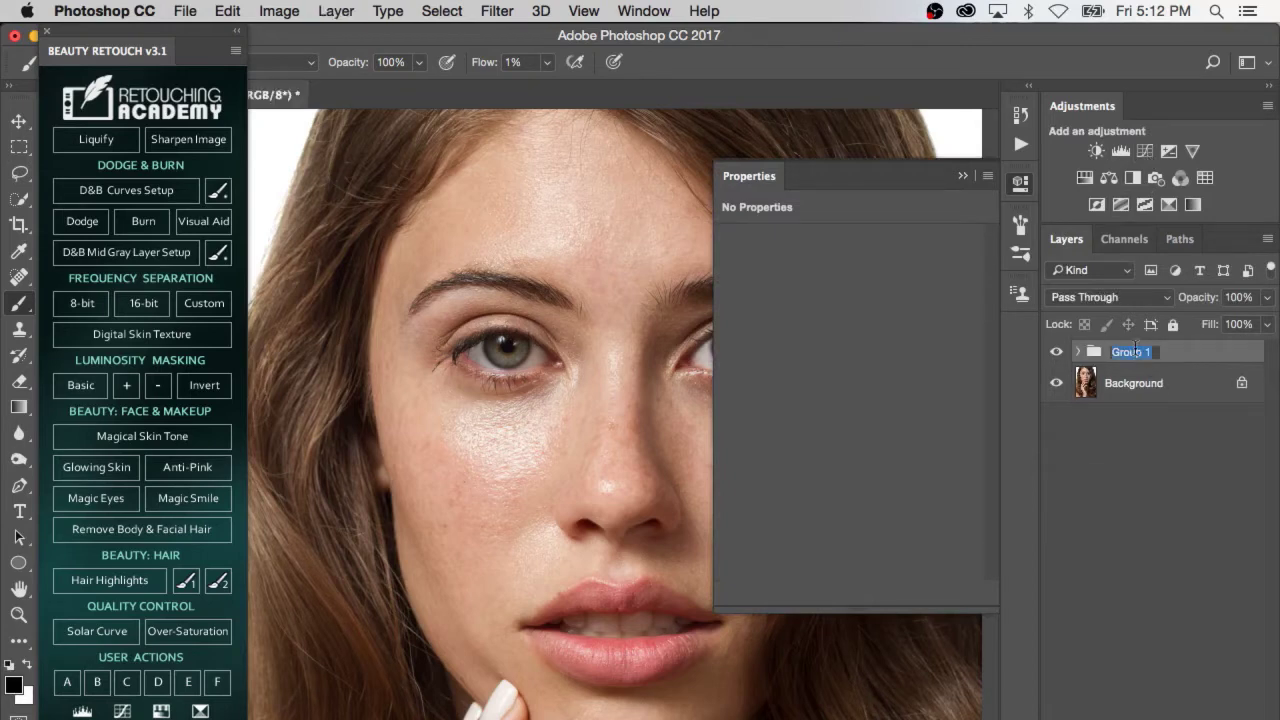
pyautogui.write('Dodge and Burn')
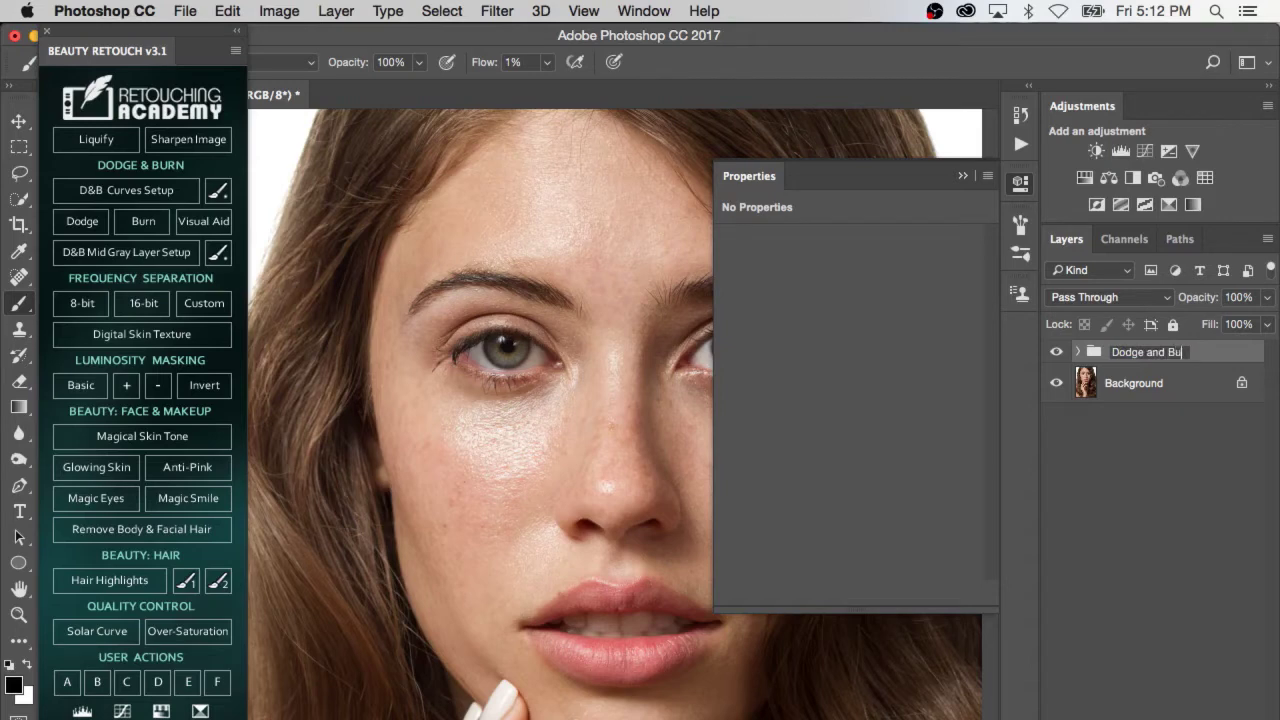
pyautogui.press('Return')
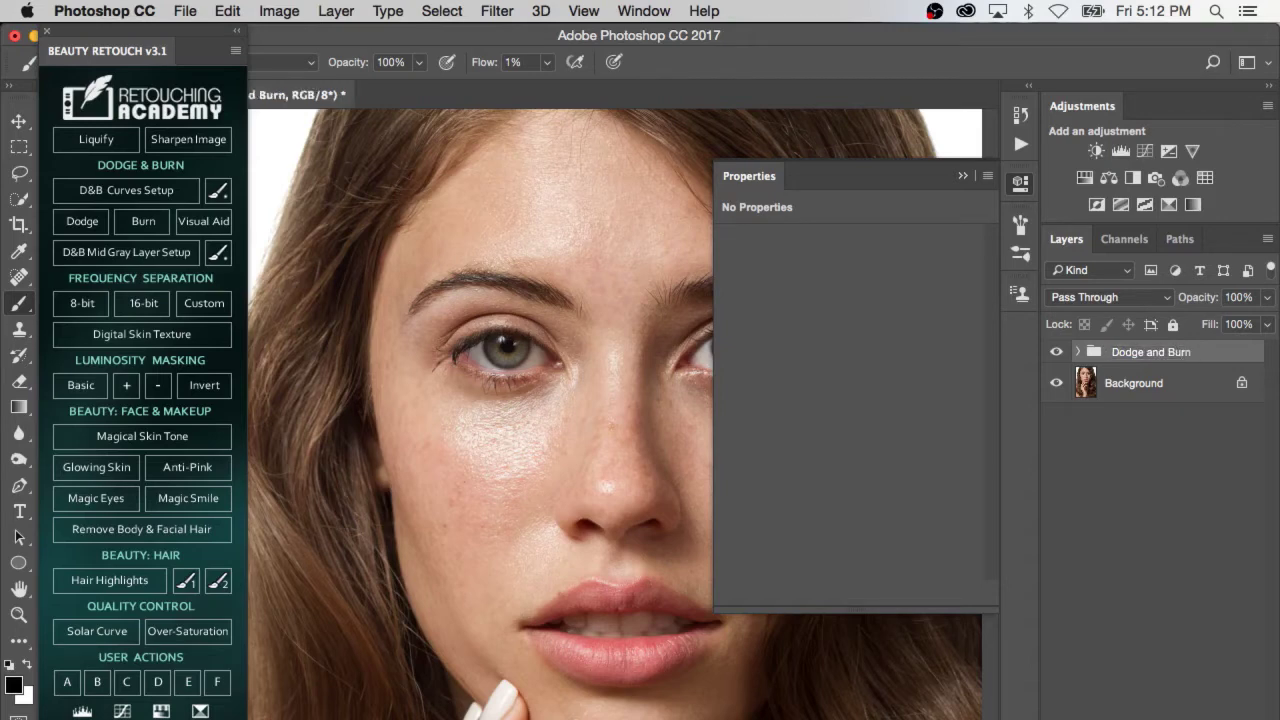
# - Rename the grouped curves layers 'Dodge' (Curves 2) and 'Burn' (Curves 1)
pyautogui.click(1078, 352)
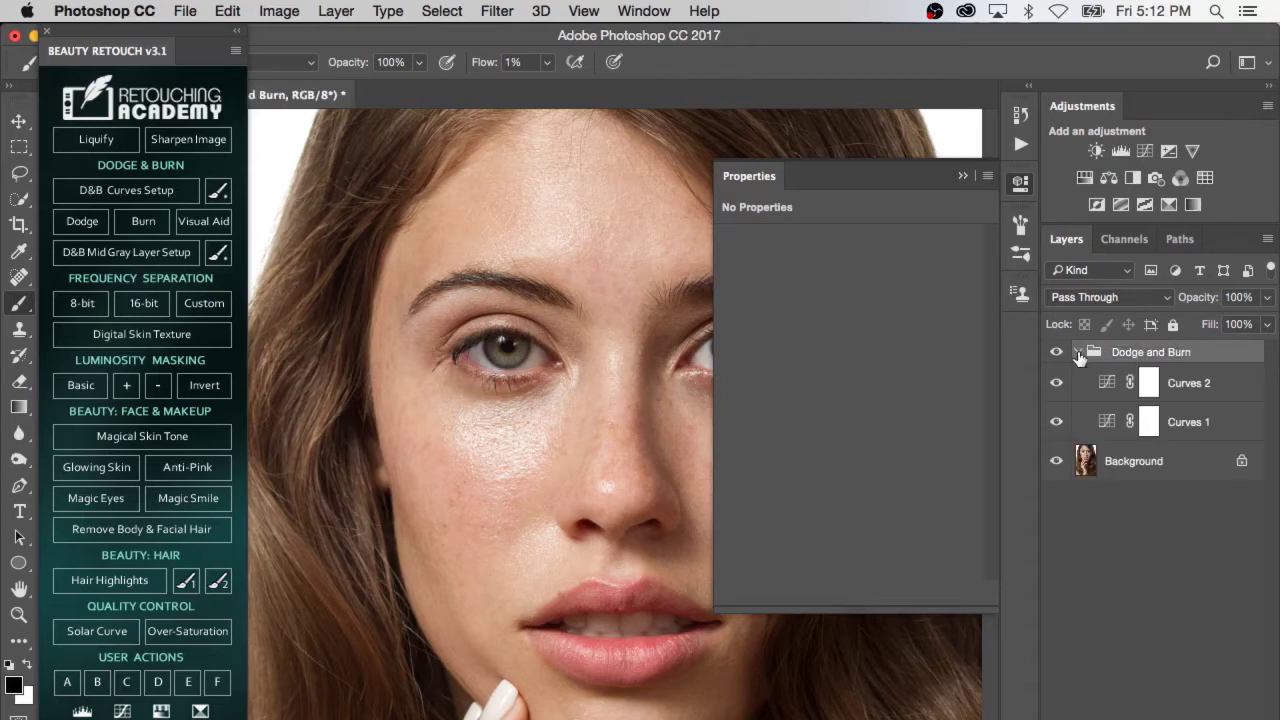
pyautogui.doubleClick(1183, 383)
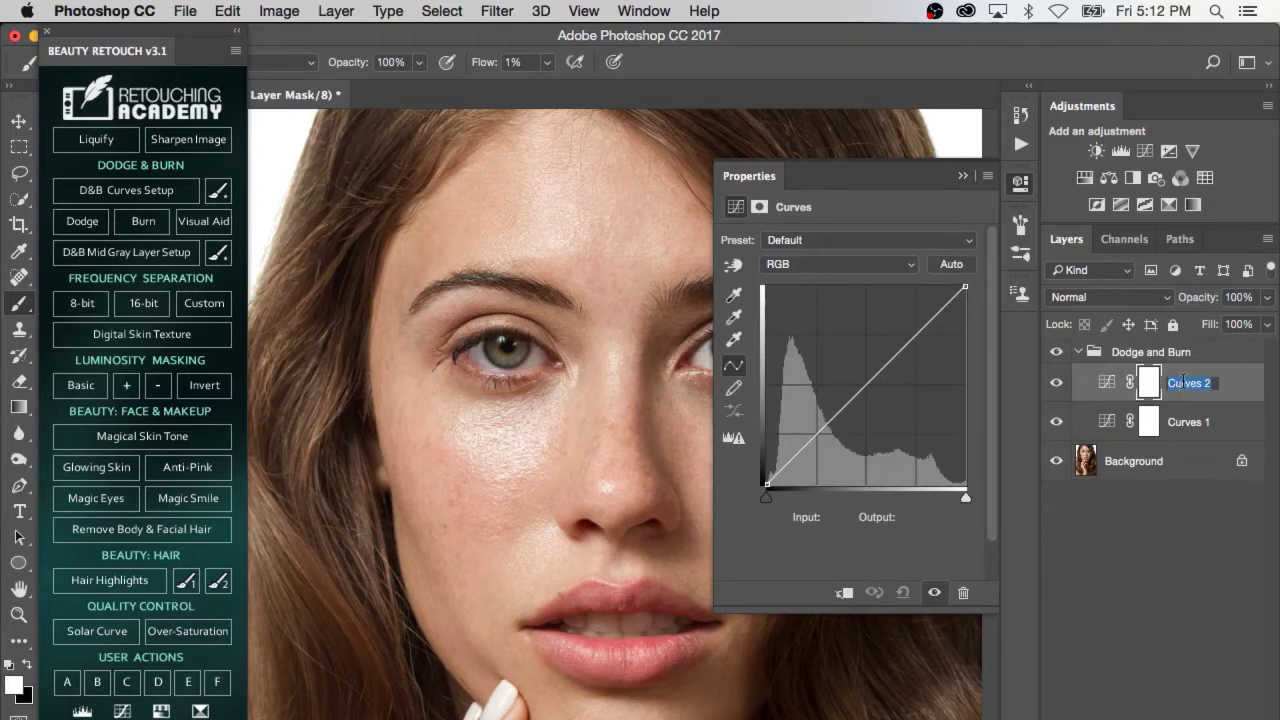
pyautogui.write('Dodge')
pyautogui.press('Return')
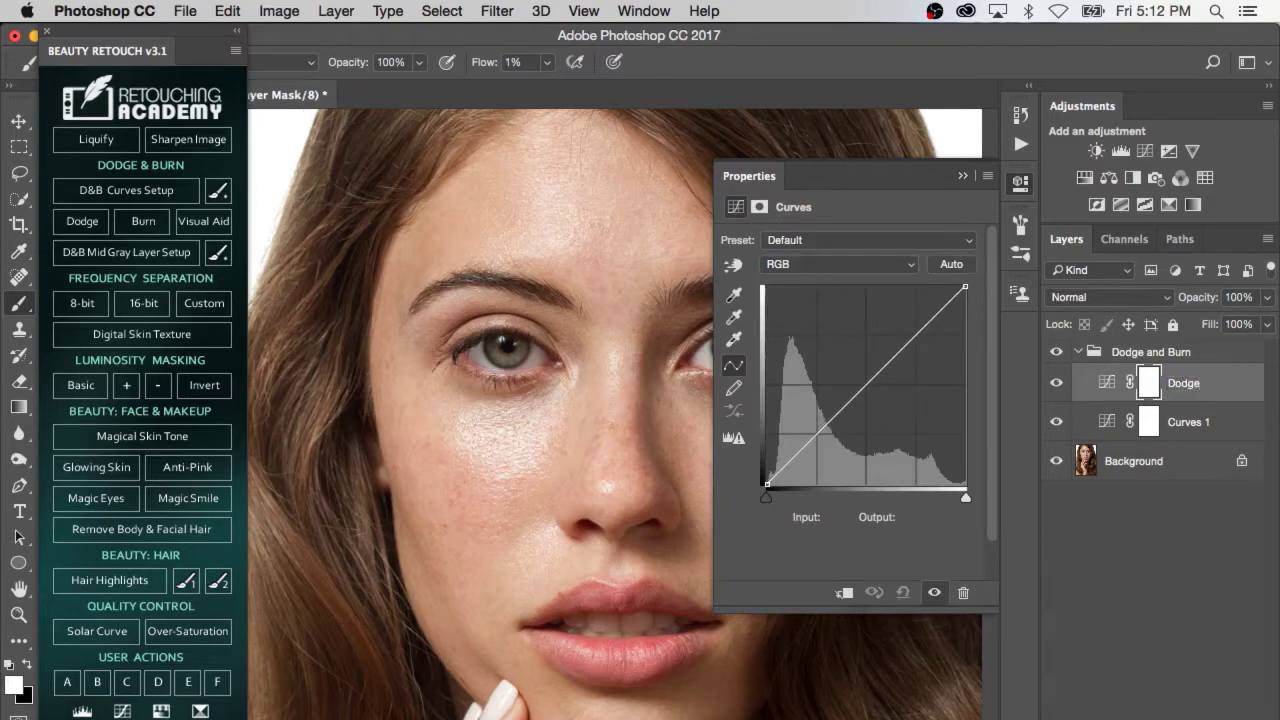
pyautogui.doubleClick(1188, 425)
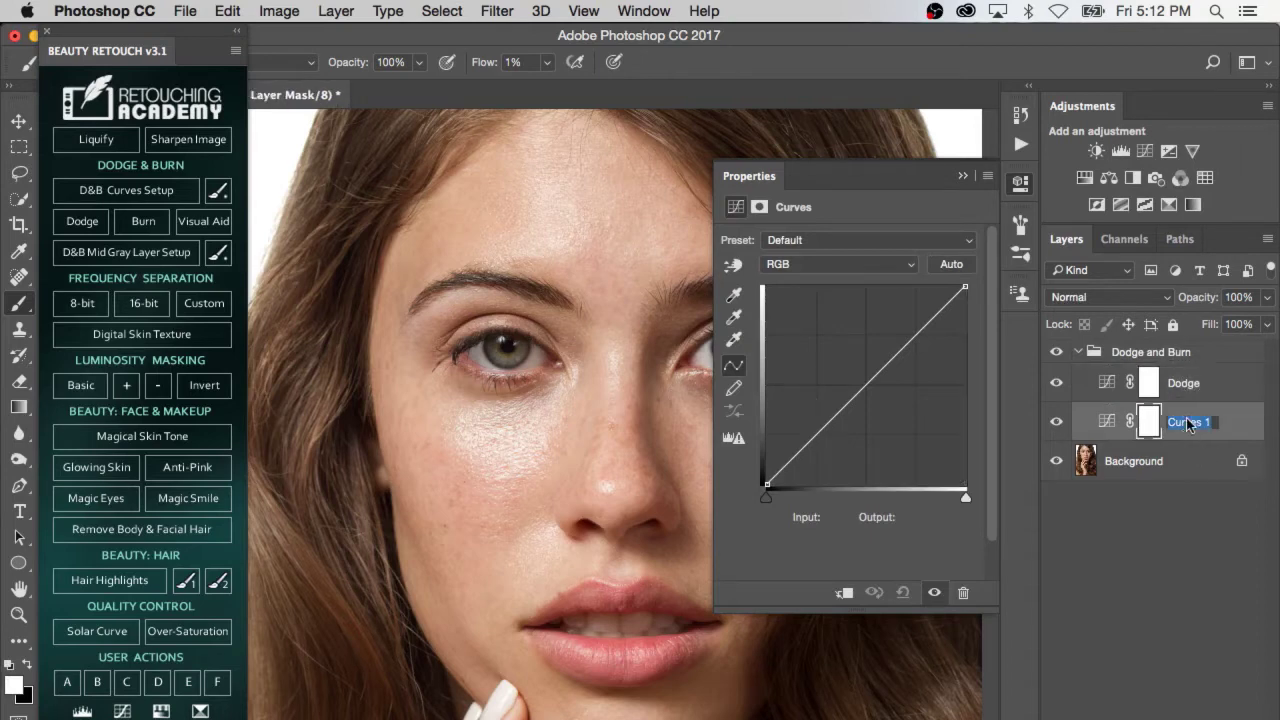
pyautogui.write('Burn')
pyautogui.press('Return')
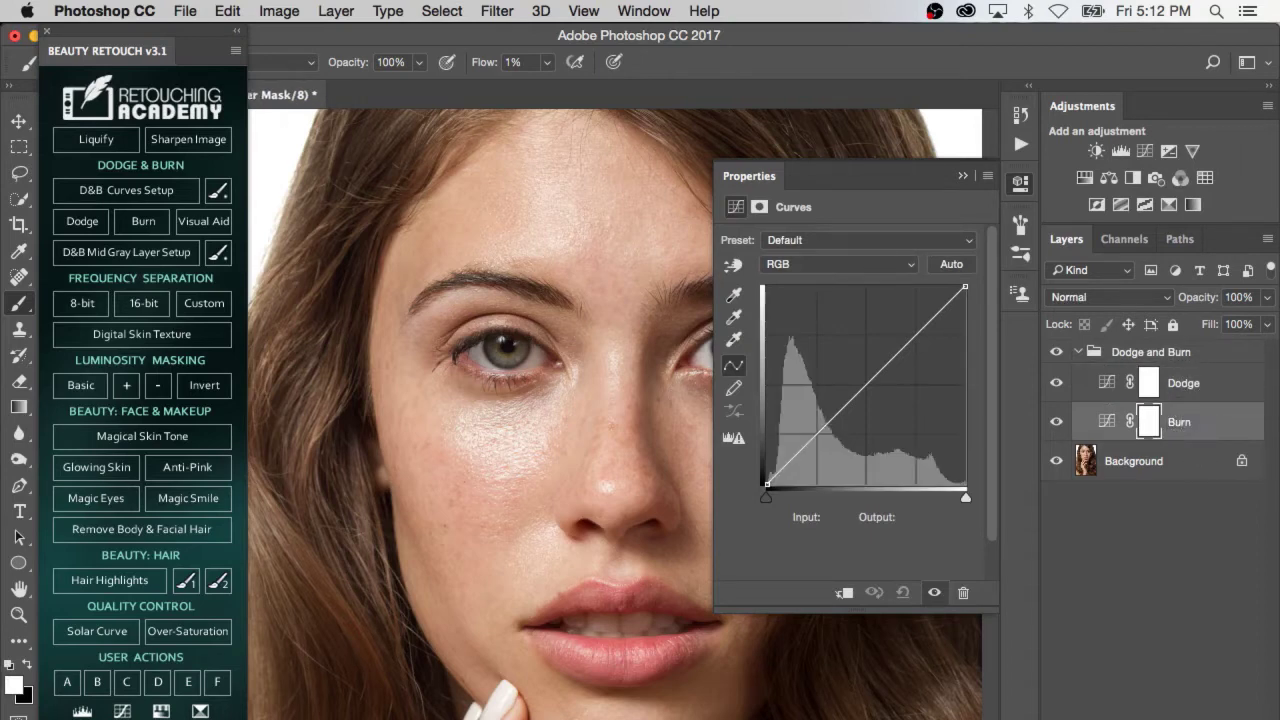
# - Raise the Dodge curve midpoint to brighten, and invert its mask to black
pyautogui.click(1109, 386)
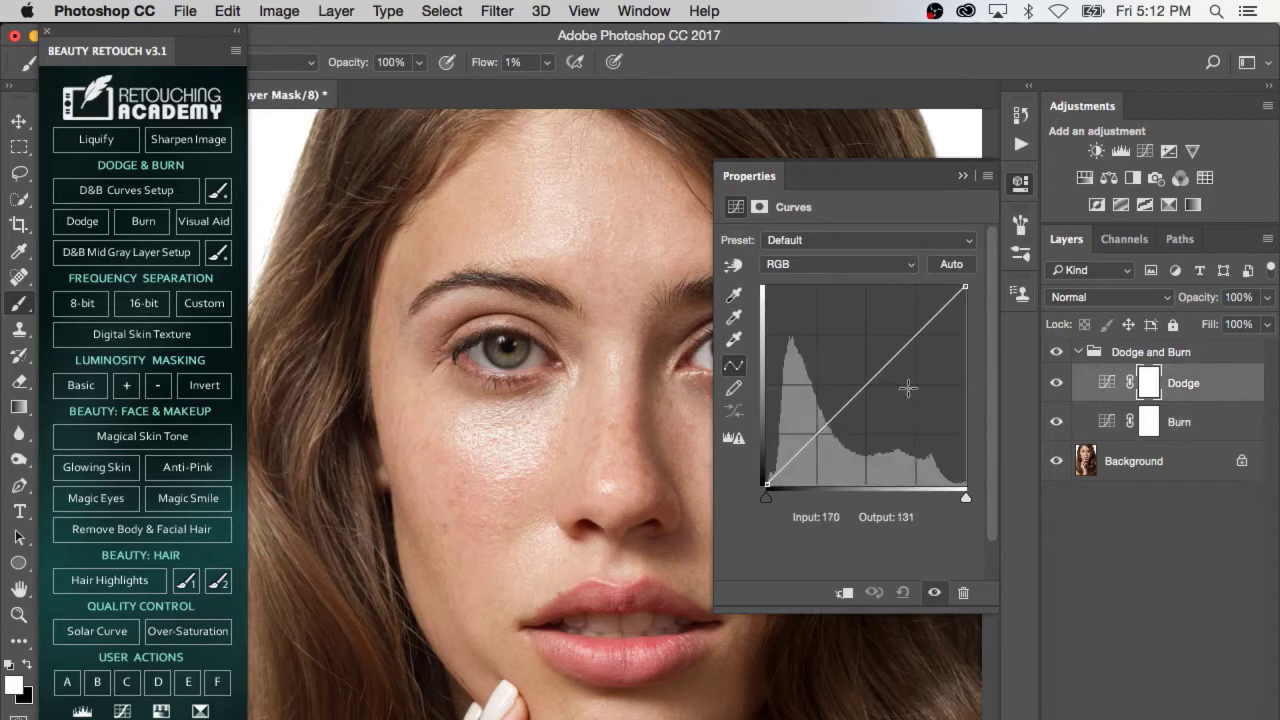
pyautogui.click(865, 383)
pyautogui.moveTo(865, 383); pyautogui.dragTo(855, 373)
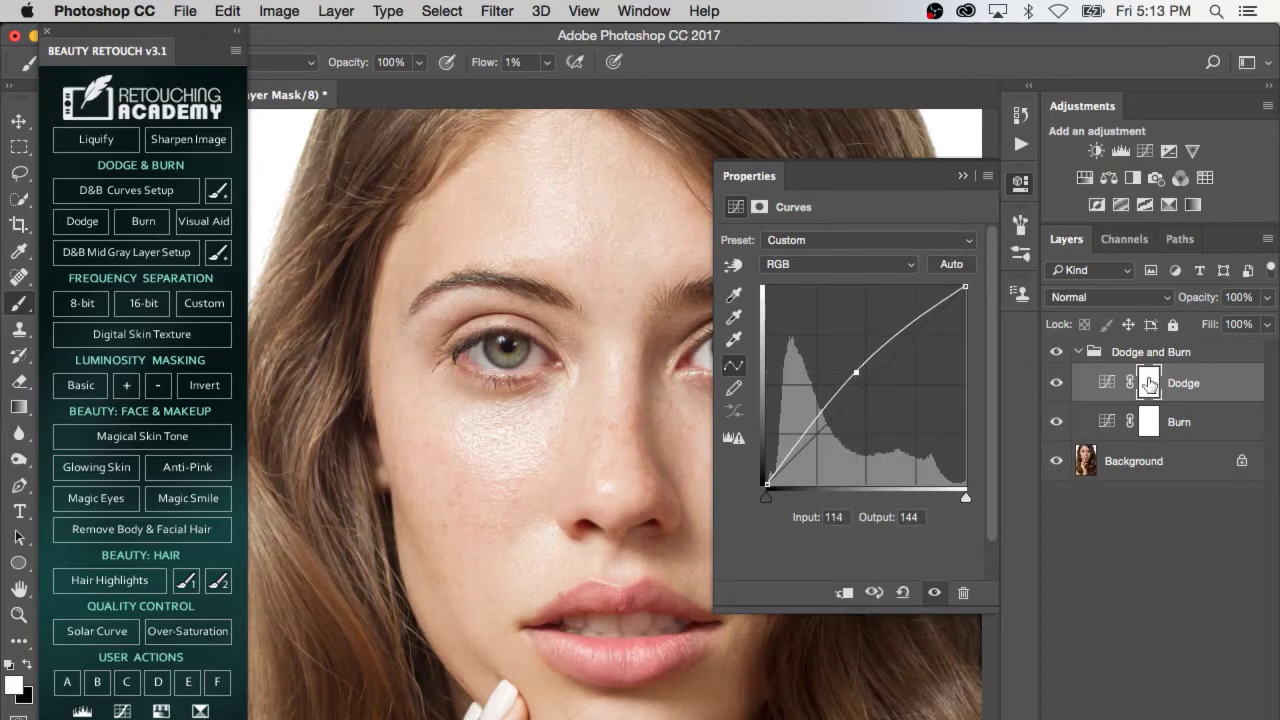
pyautogui.press('super+i')
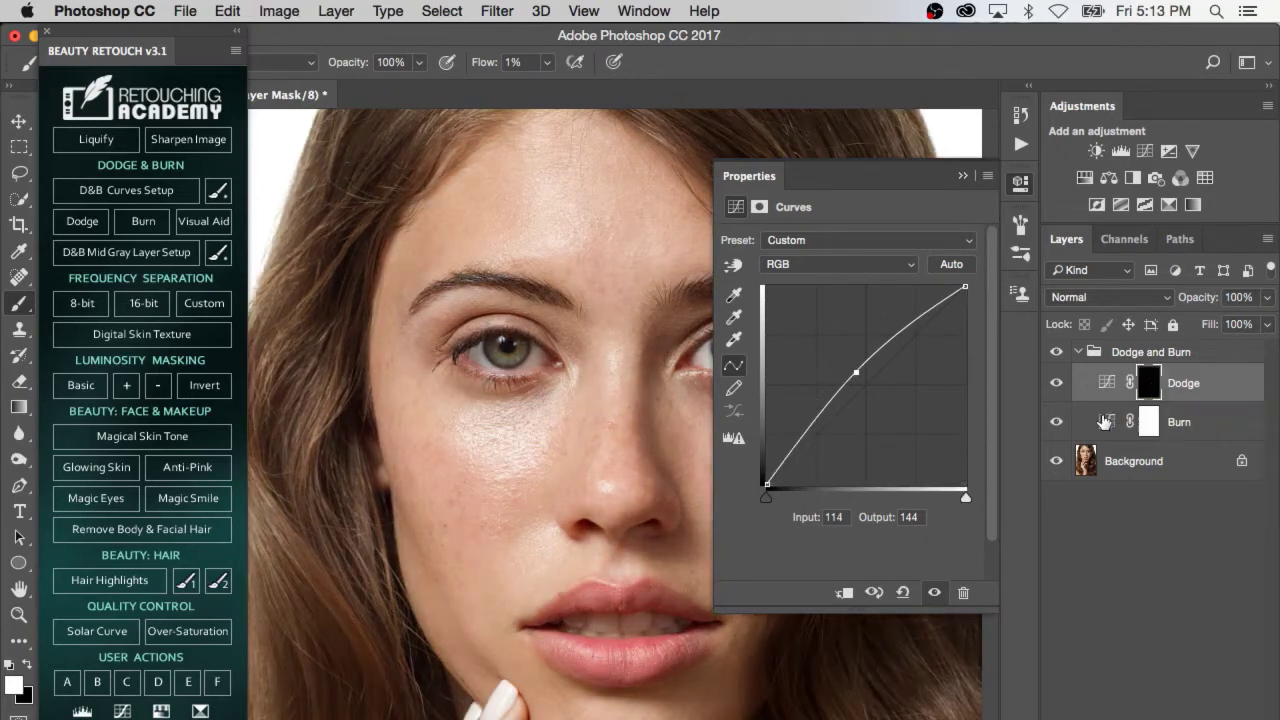
# - Pull the Burn curve down (147 to 111), invert its mask to black, and collapse the group
pyautogui.click(1104, 421)
pyautogui.moveTo(862, 390); pyautogui.dragTo(880, 398)
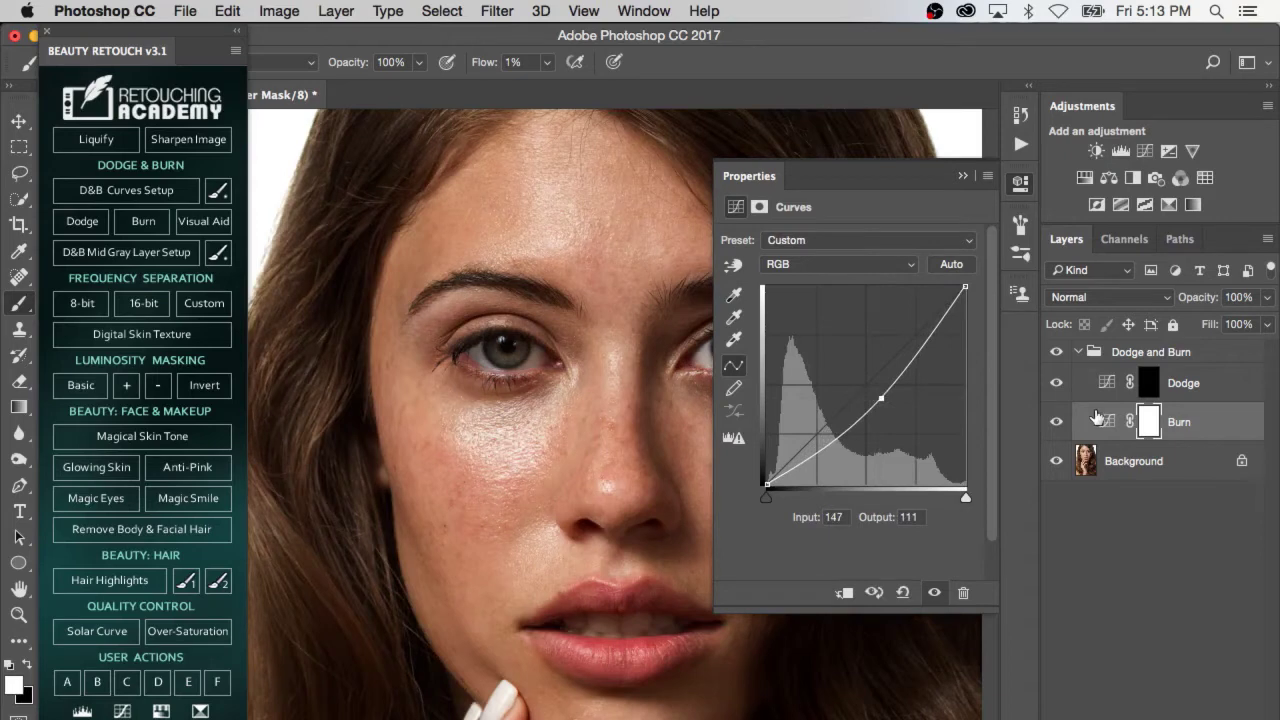
pyautogui.press('super+i')
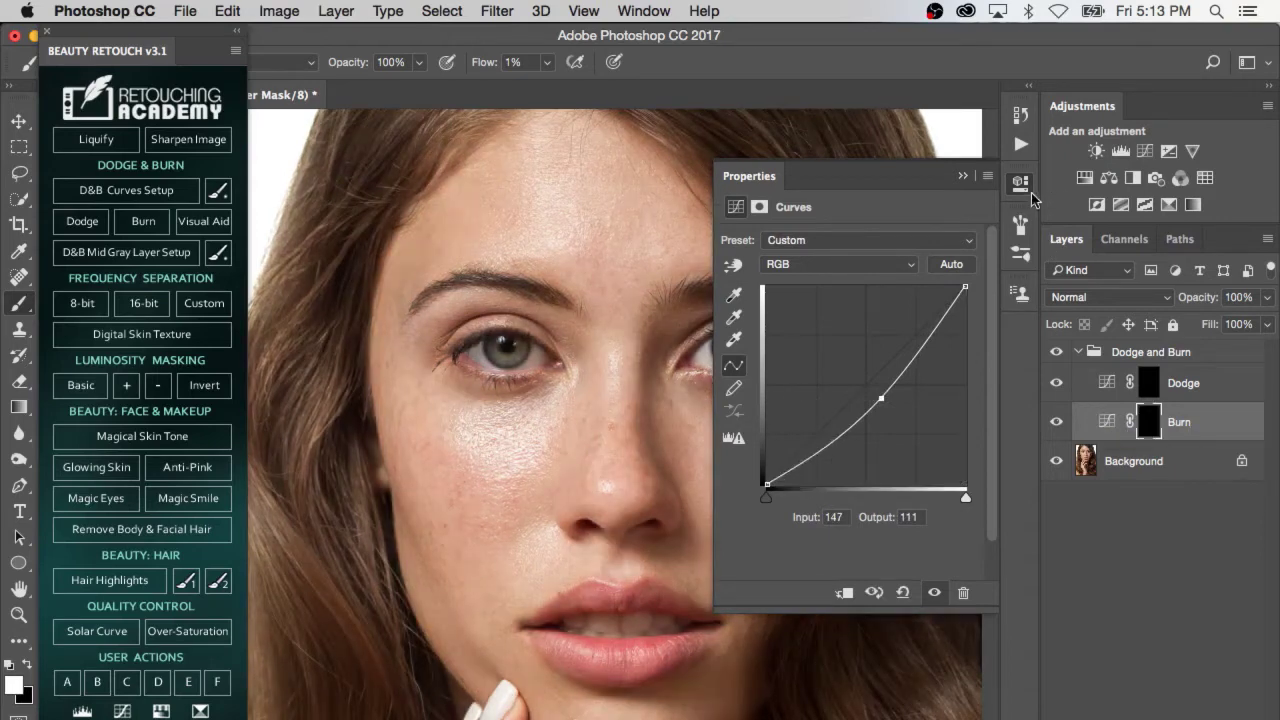
pyautogui.click(1020, 184)
pyautogui.click(1078, 352)
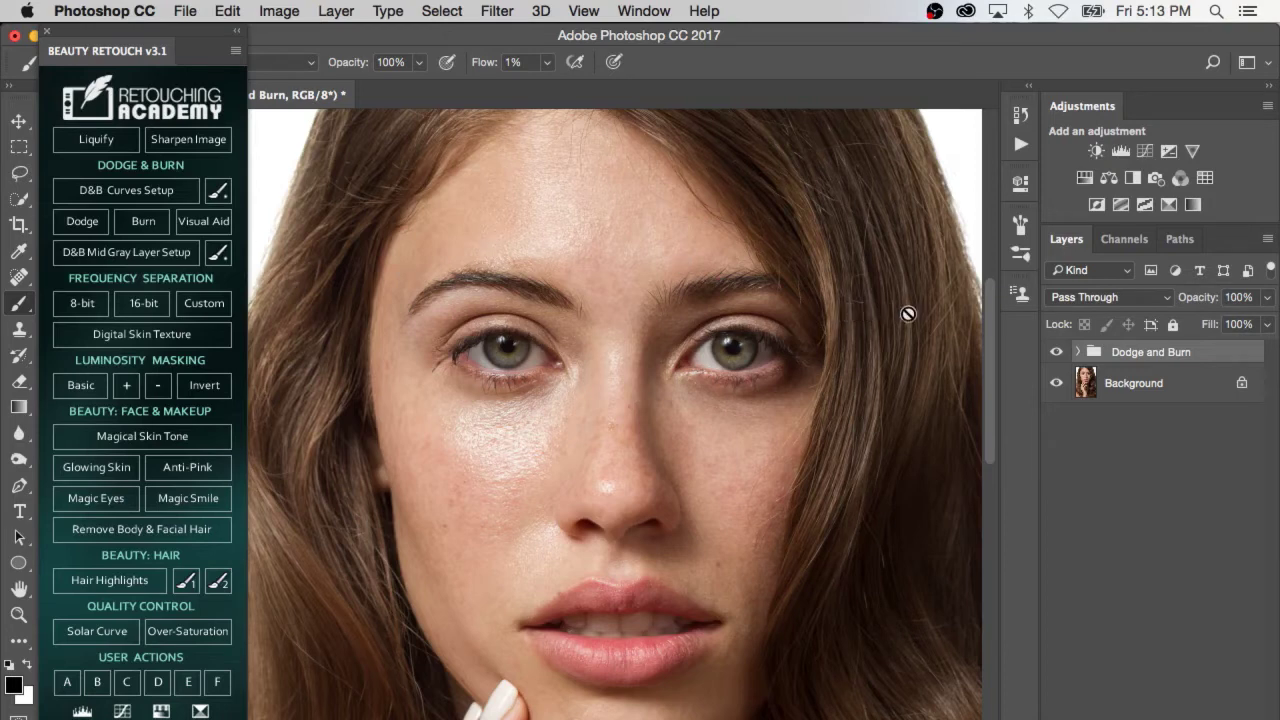
# - Add a Hue/Saturation layer with saturation -100 for black and white
pyautogui.click(1085, 179)
pyautogui.moveTo(848, 350); pyautogui.dragTo(718, 352)
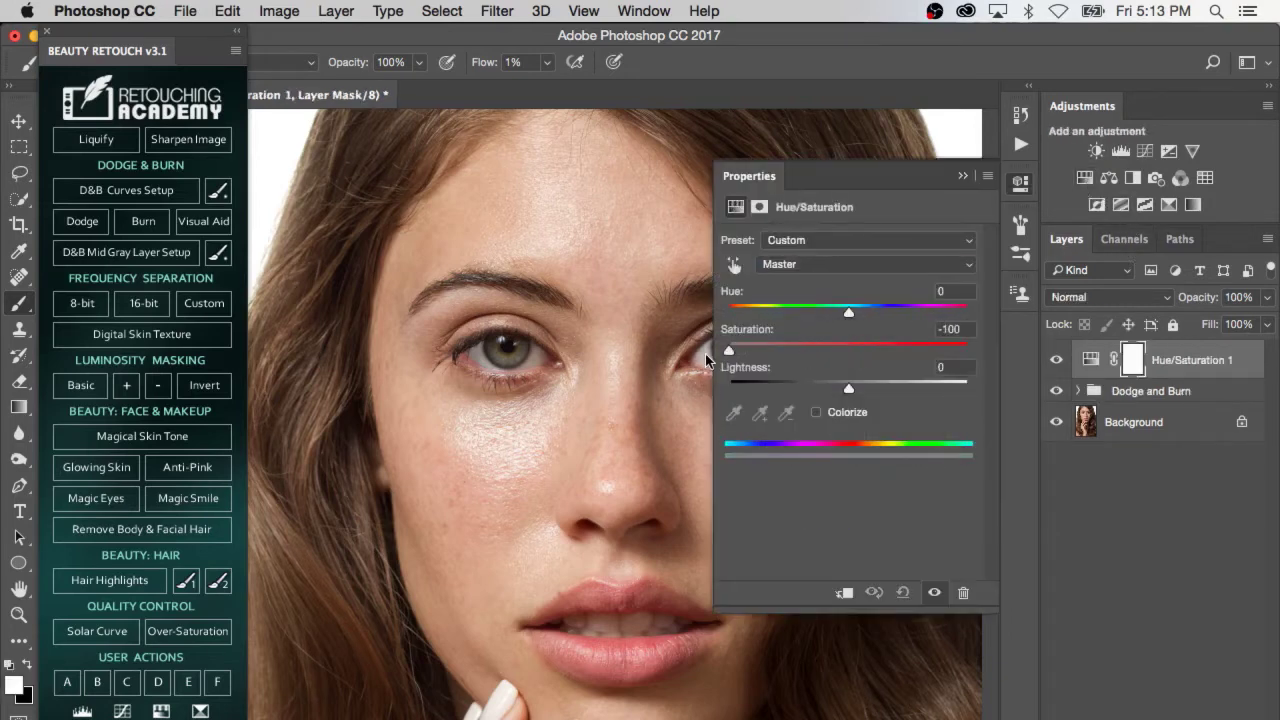
pyautogui.click(1020, 172)
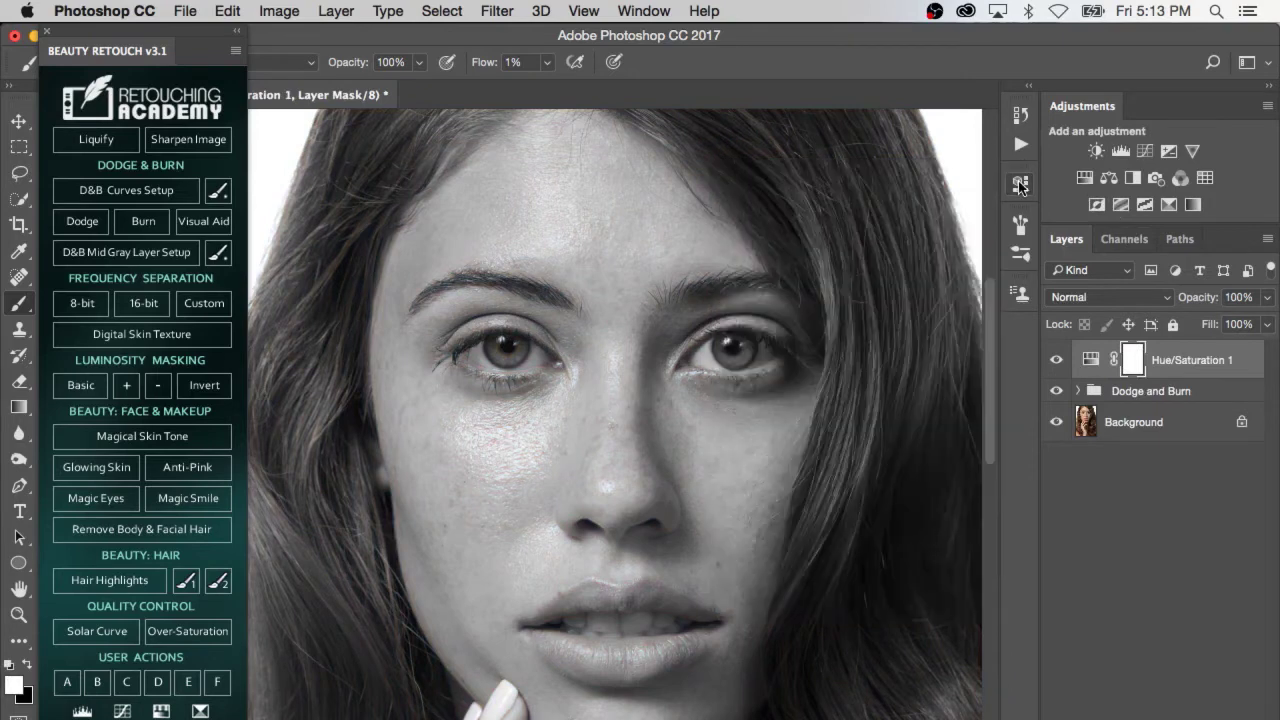
pyautogui.click(1147, 151)
# - Add a Curves layer above it with a contrast-boosting highlight lift
pyautogui.click(1147, 151)
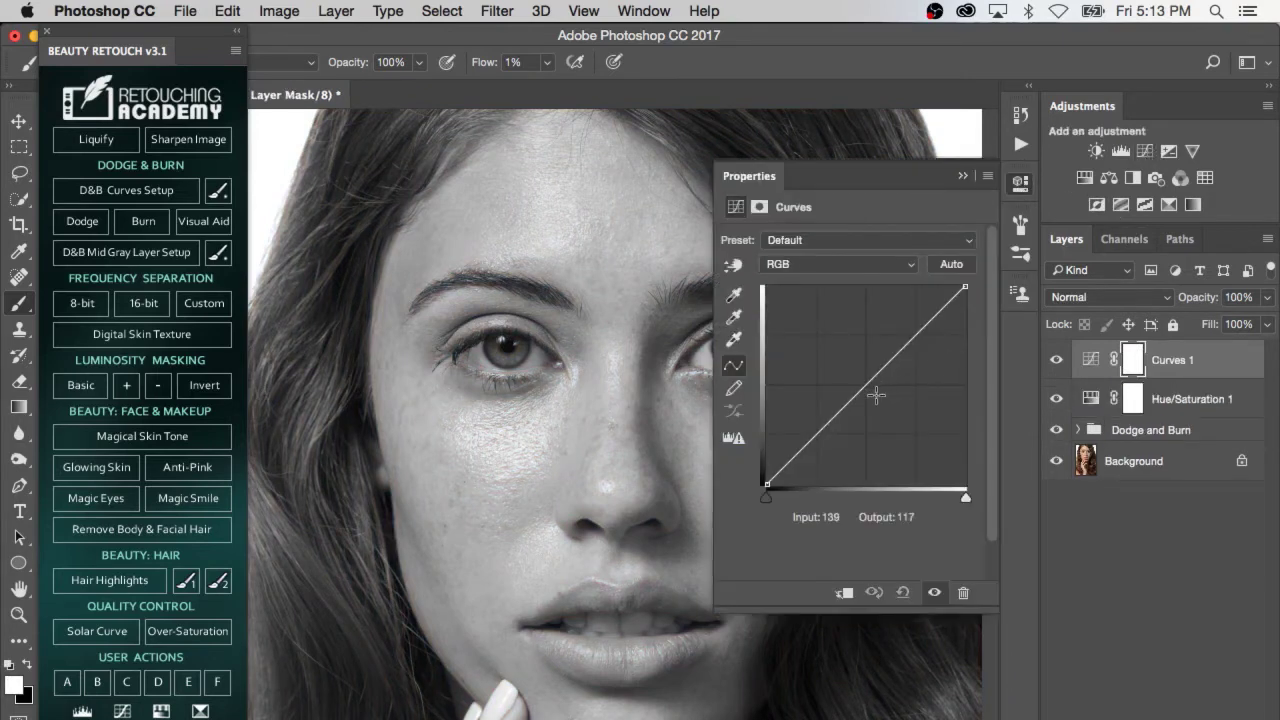
pyautogui.moveTo(840, 413); pyautogui.dragTo(838, 431)
pyautogui.moveTo(897, 370); pyautogui.dragTo(917, 349)
pyautogui.moveTo(838, 430)
pyautogui.mouseDown()
pyautogui.moveTo(885, 345)
pyautogui.moveTo(917, 352)
pyautogui.moveTo(849, 430)
pyautogui.mouseUp()
pyautogui.moveTo(917, 350); pyautogui.dragTo(917, 351)
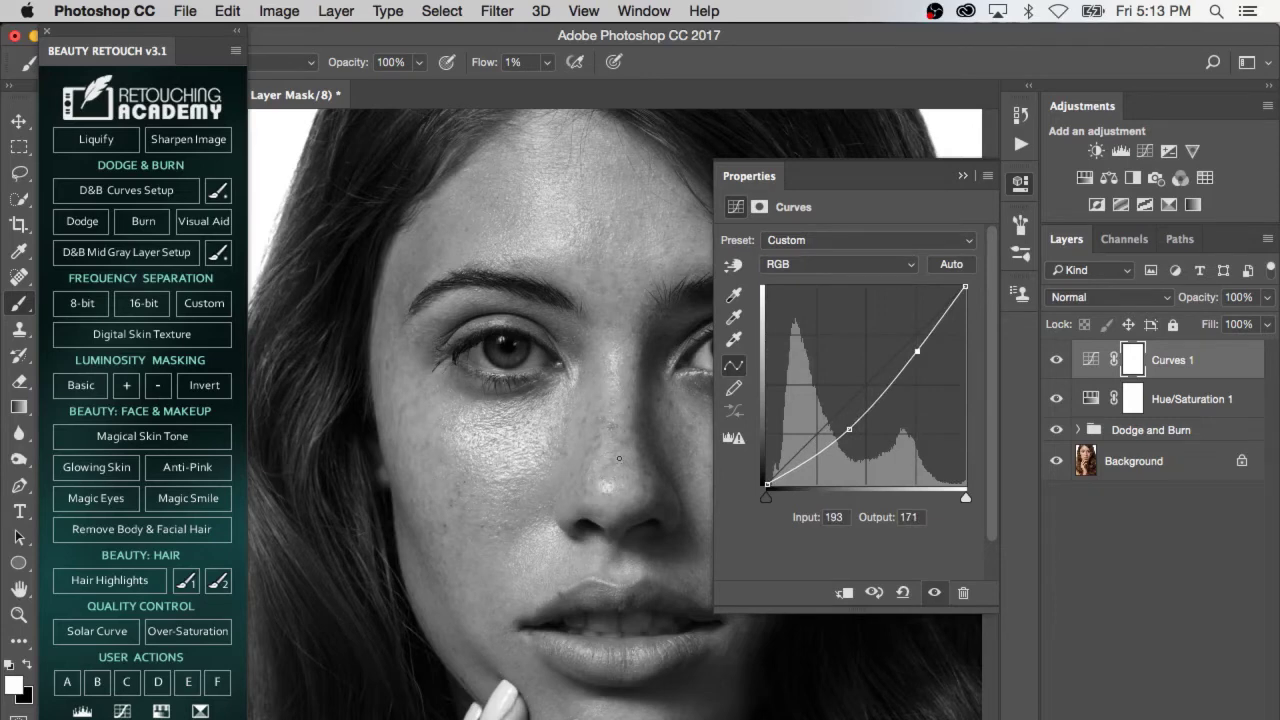
pyautogui.click(1020, 183)
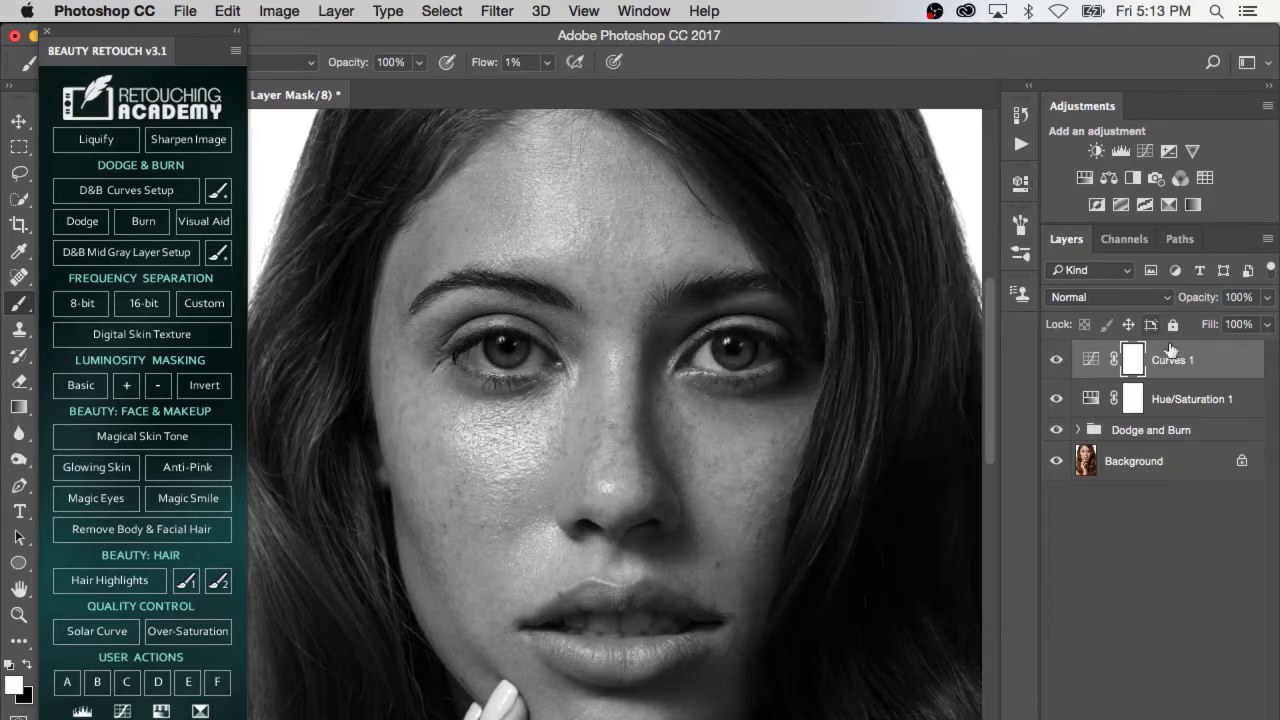
# - Group Curves 1 and Hue/Saturation 1 into a group named 'Visual Aid'
pyautogui.keyDown('shift'); pyautogui.click(1205, 388); pyautogui.keyUp('shift')
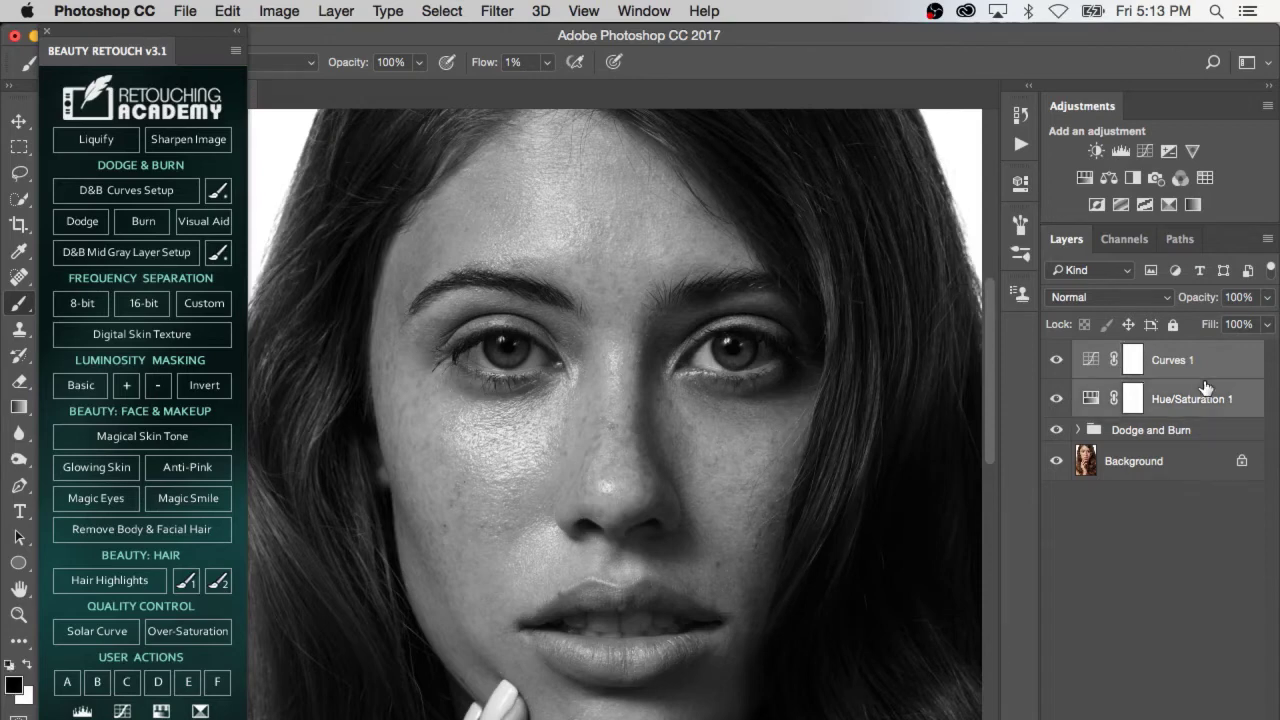
pyautogui.press('super+g')
pyautogui.doubleClick(1140, 350)
pyautogui.write('Visual Aid')
pyautogui.press('Return')
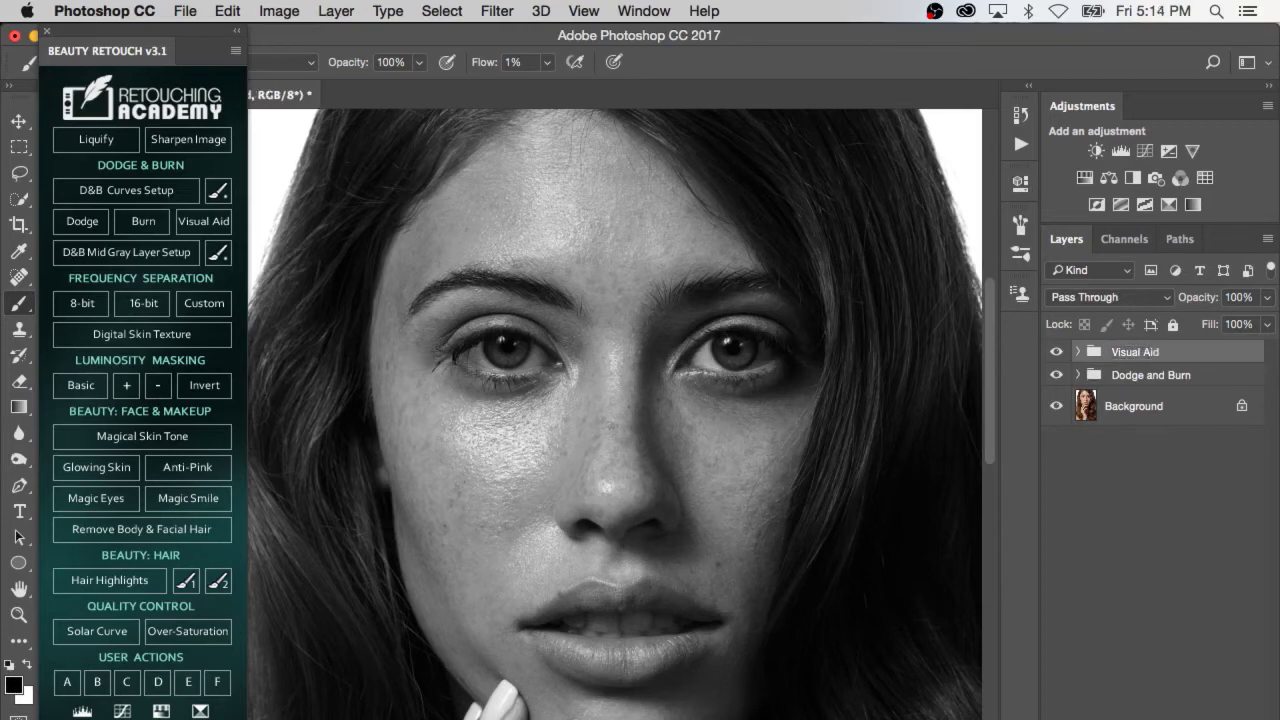
# - Target the Dodge layer's mask and zoom in on the eye and cheek
pyautogui.click(1078, 376)
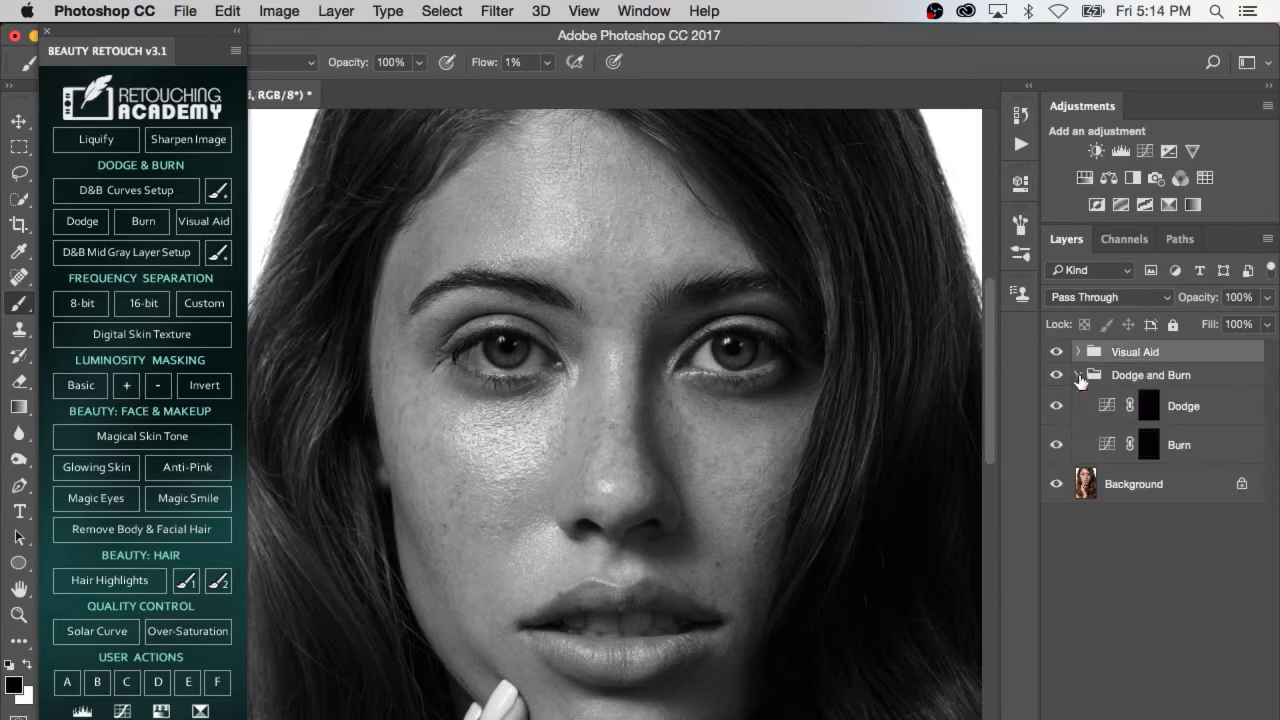
pyautogui.click(1147, 405)
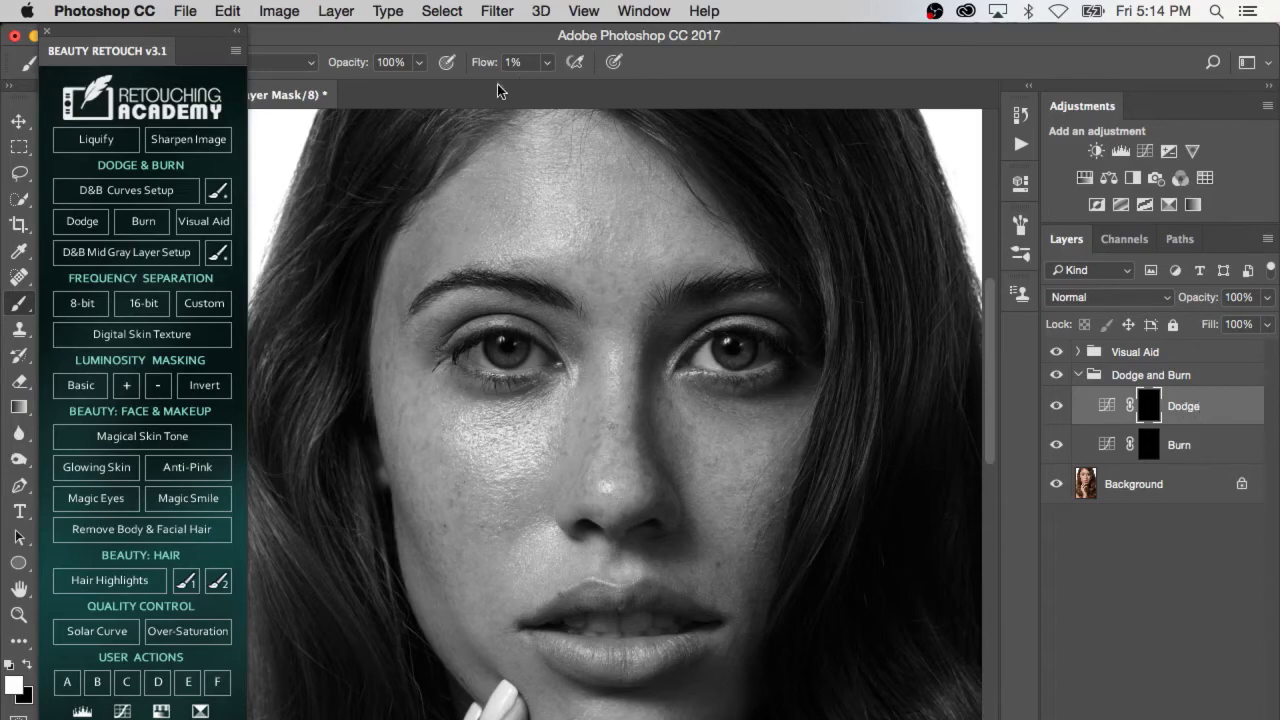
pyautogui.press('super+equal')
pyautogui.press('super+equal')
pyautogui.press('super+equal')
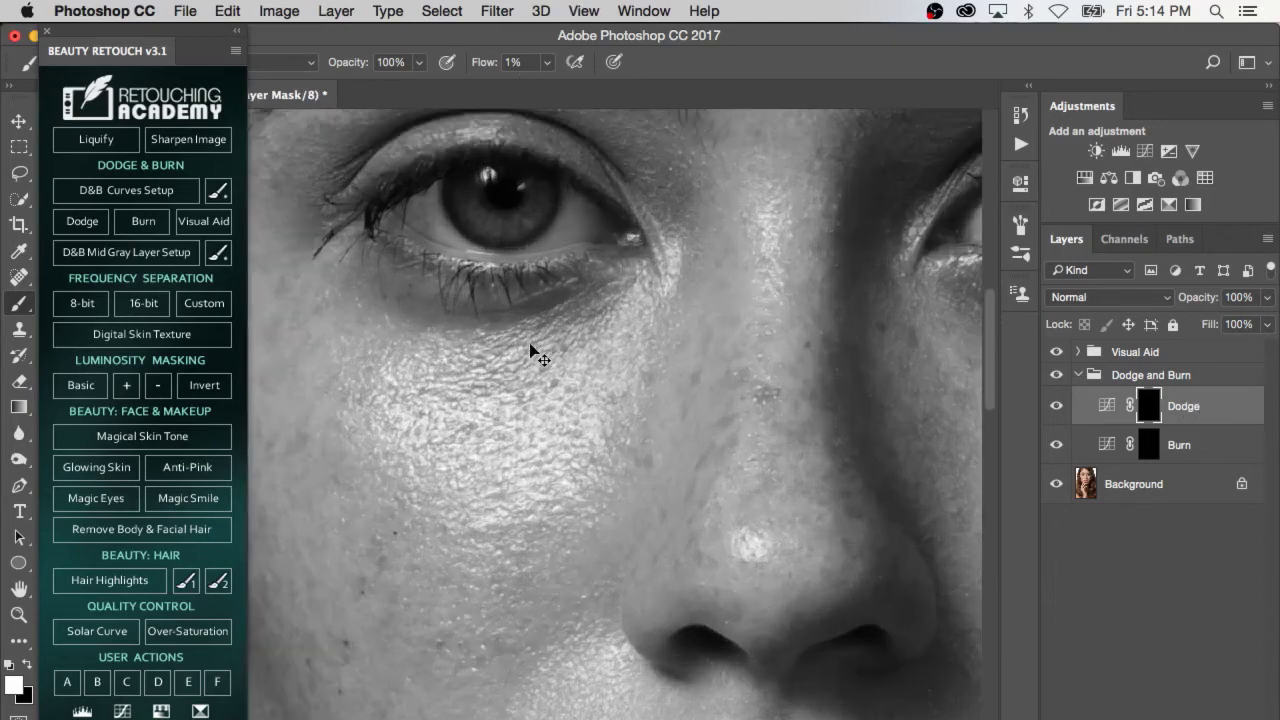
pyautogui.moveTo(533, 352); pyautogui.dragTo(667, 362)
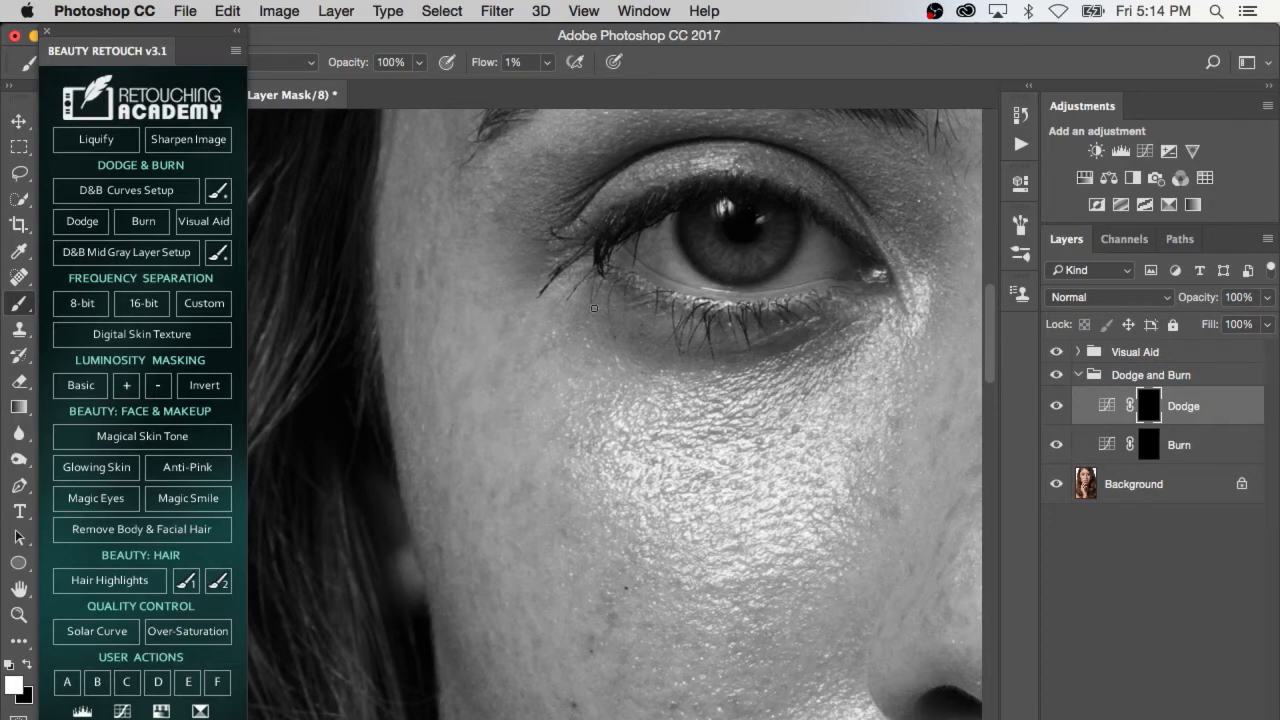
# - Toggle the Dodge and Burn group off and on to compare, then switch to the Burn layer
pyautogui.click(1057, 375)
pyautogui.click(1060, 377)
pyautogui.hotkey('alt', '[')
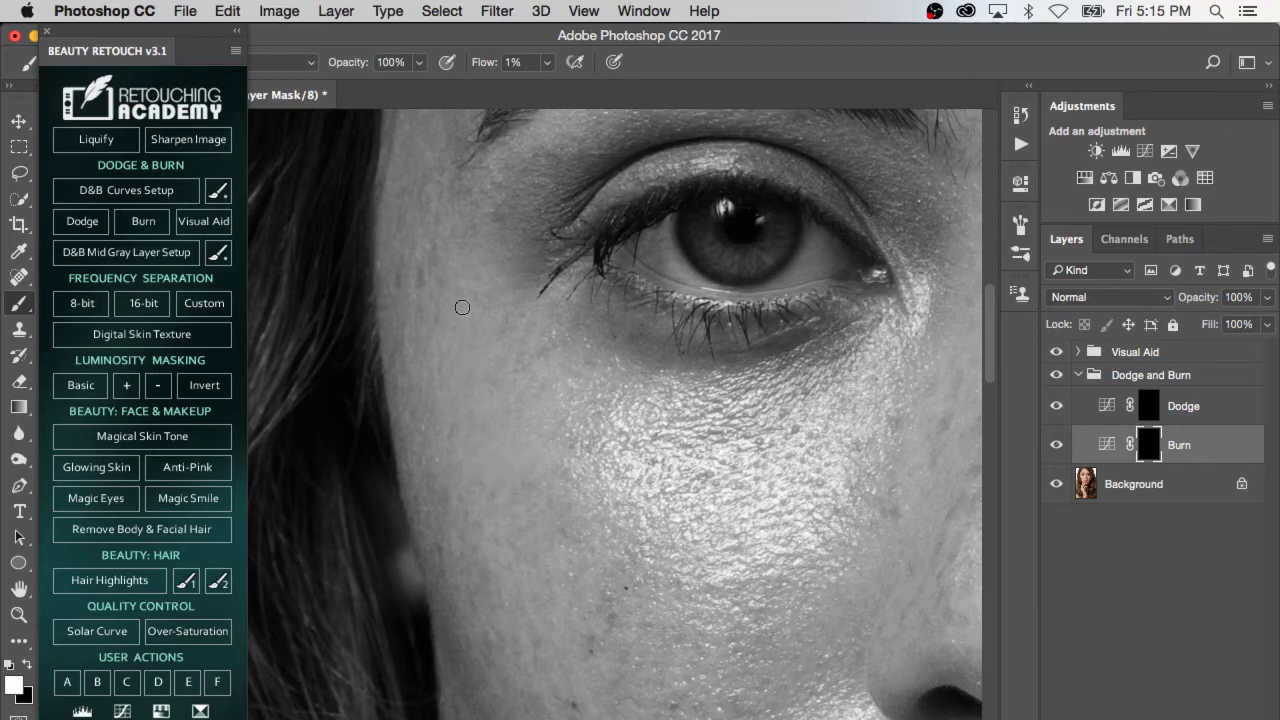
# - Compare with the Dodge and Burn group toggled, then hide the Visual Aid group
pyautogui.click(1057, 377)
pyautogui.click(1059, 374)
pyautogui.click(1056, 379)
pyautogui.click(1056, 377)
pyautogui.click(1056, 377)
pyautogui.click(1057, 354)
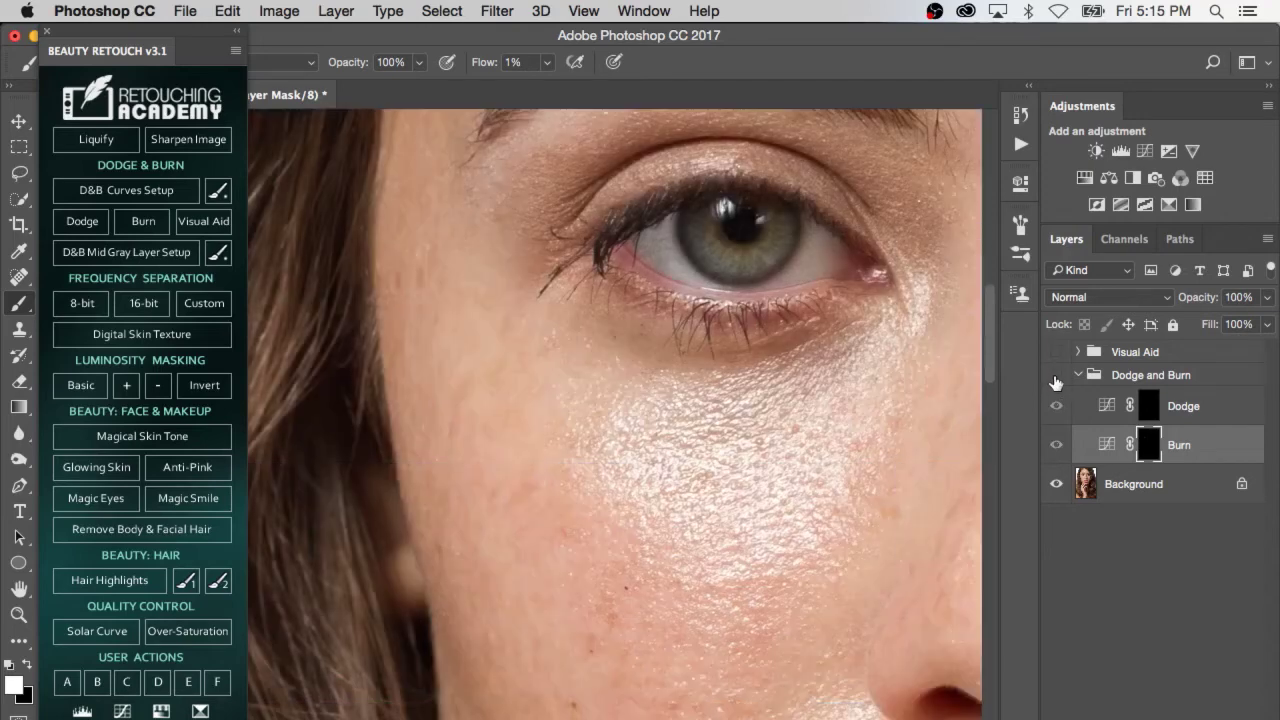
# - Compare the colour face with and without dodging, then fit the view and zoom toward the lips
pyautogui.click(1056, 377)
pyautogui.click(1056, 377)
pyautogui.click(1056, 377)
pyautogui.press('super+0')
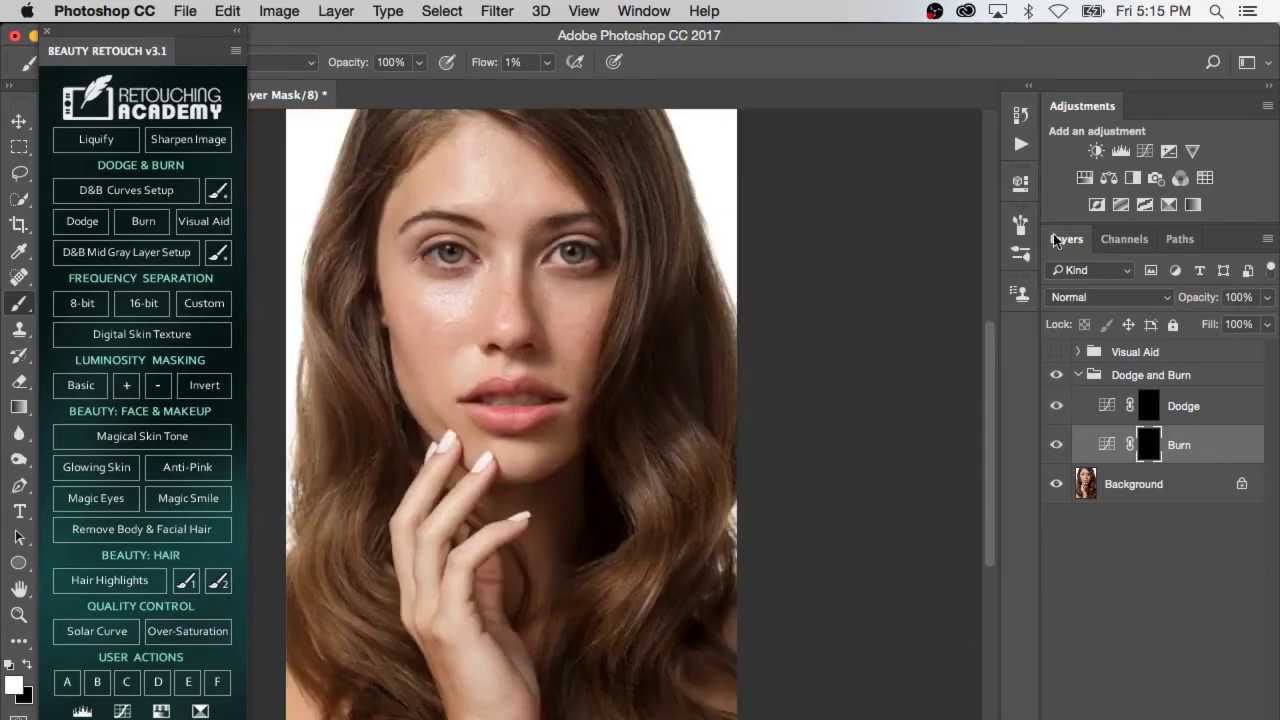
pyautogui.moveTo(512, 460)
pyautogui.mouseDown()
pyautogui.moveTo(626, 406)
pyautogui.moveTo(760, 540)
pyautogui.moveTo(846, 598)
pyautogui.mouseUp()
# - Paint at 3% flow on the Dodge and Burn layer masks, alternating between them
pyautogui.hotkey('alt', '[')
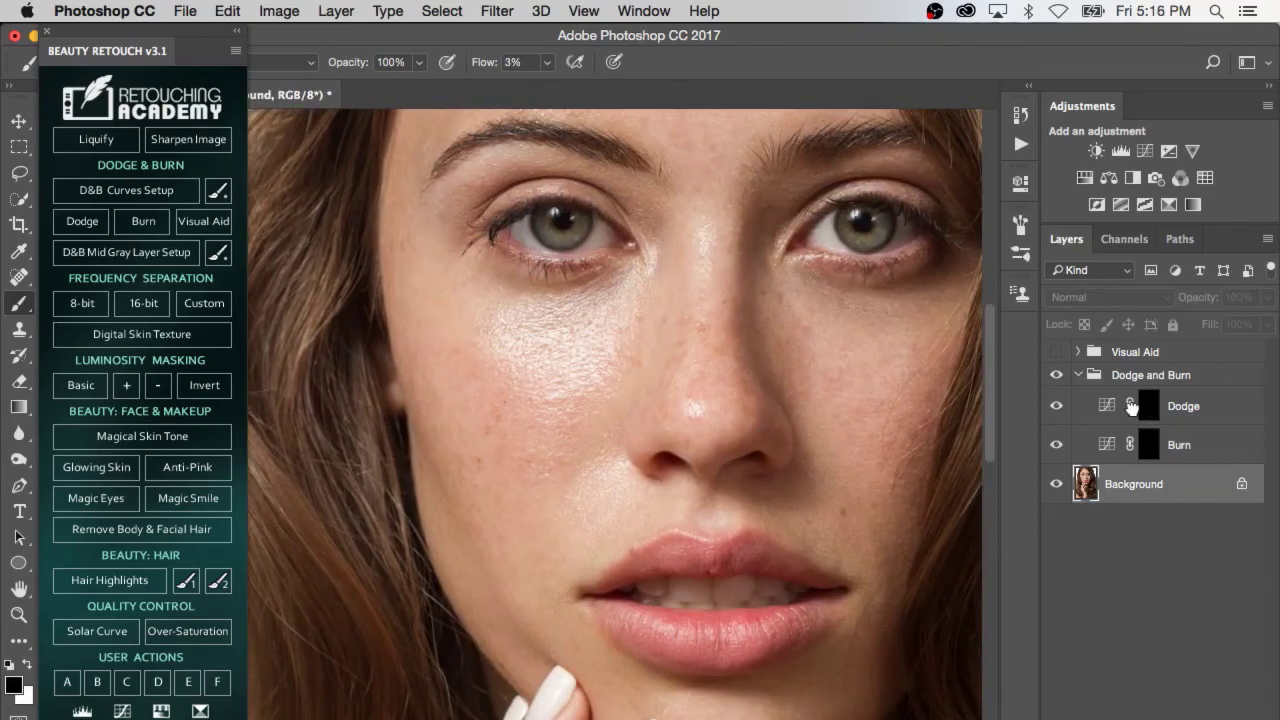
pyautogui.hotkey('alt', ']')
pyautogui.hotkey('alt', ']')
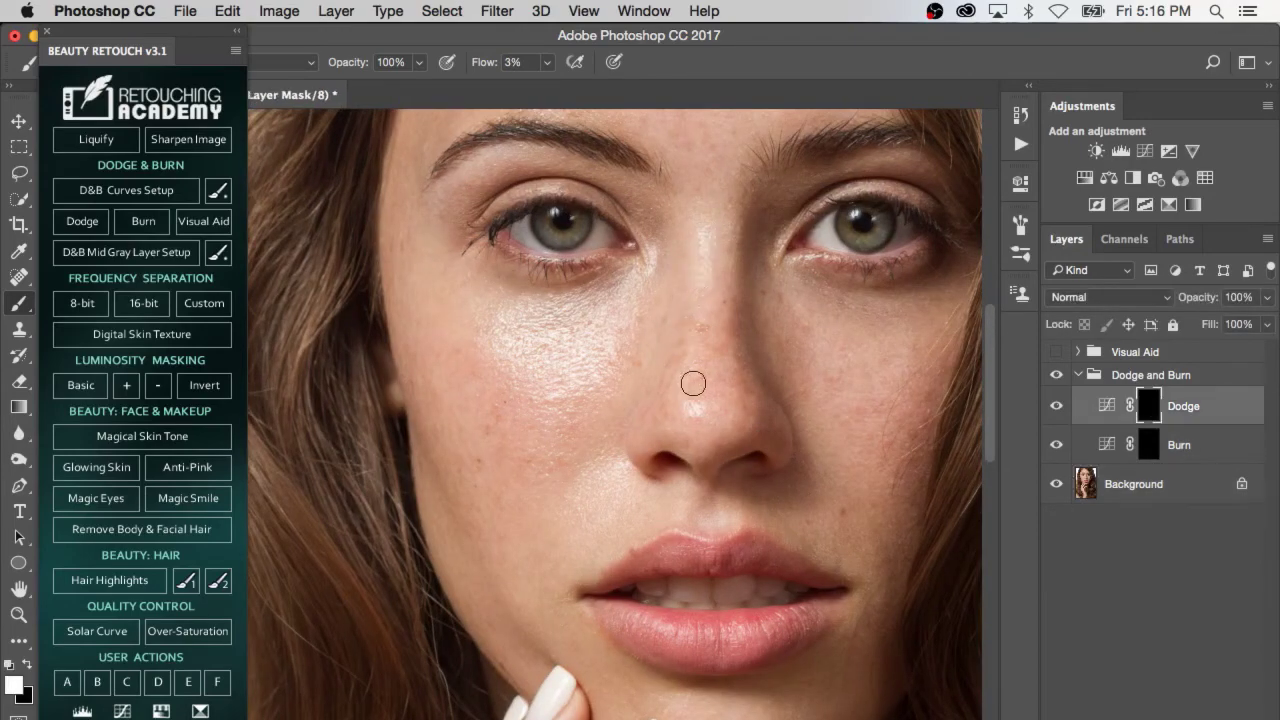
pyautogui.hotkey('alt', '[')
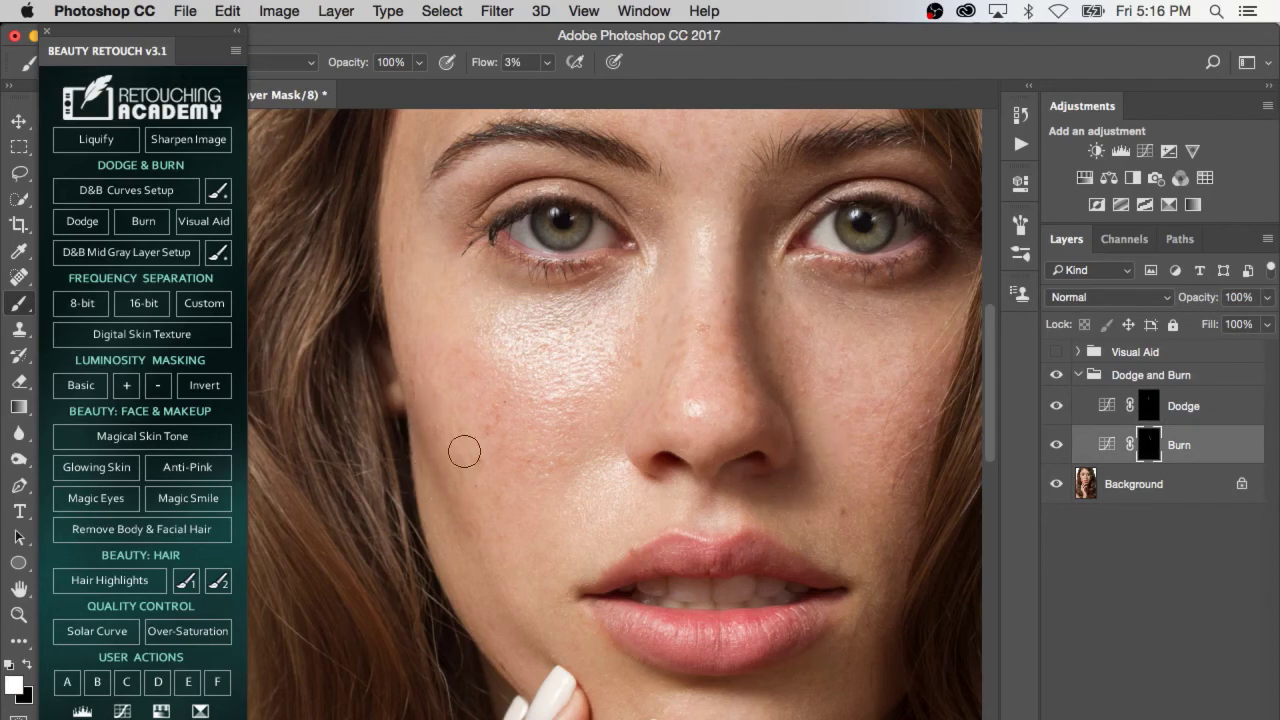
pyautogui.hotkey('alt', ']')
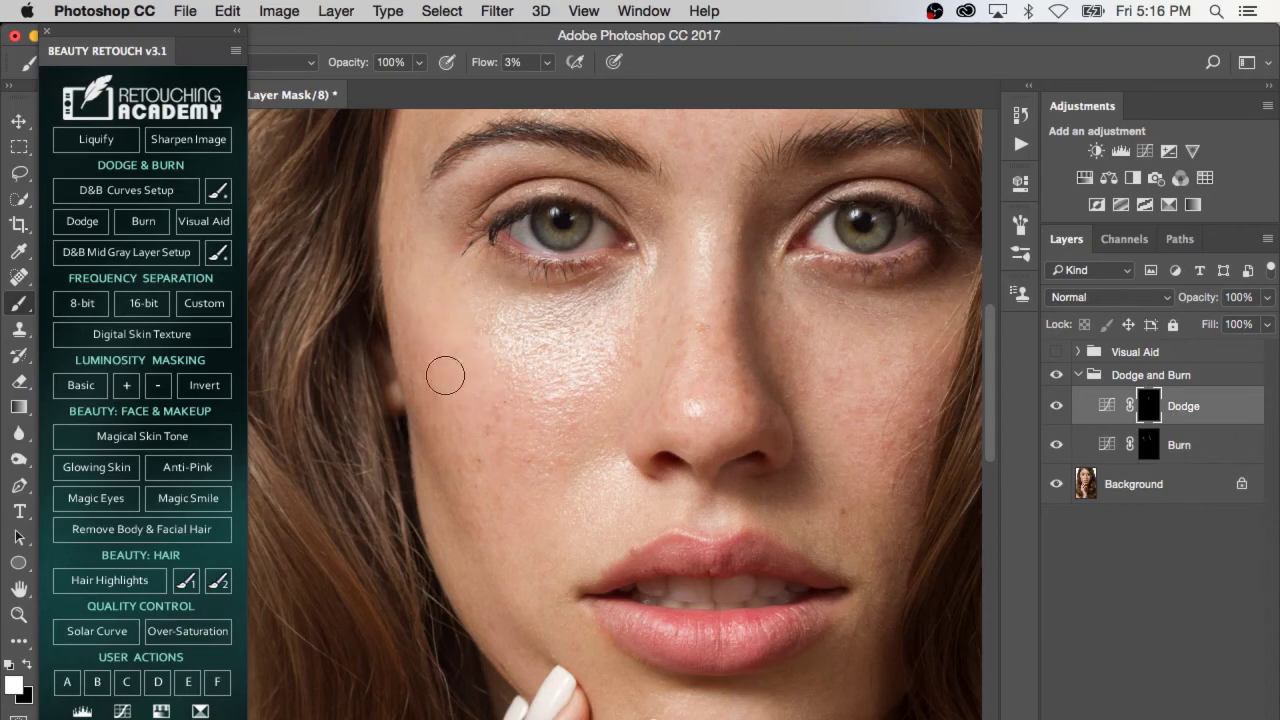
# - Toggle the Dodge and Burn group repeatedly to compare before and after, including the whole head
pyautogui.click(1056, 375)
pyautogui.click(1056, 375)
pyautogui.click(1056, 375)
pyautogui.click(1056, 375)
pyautogui.press('super+0')
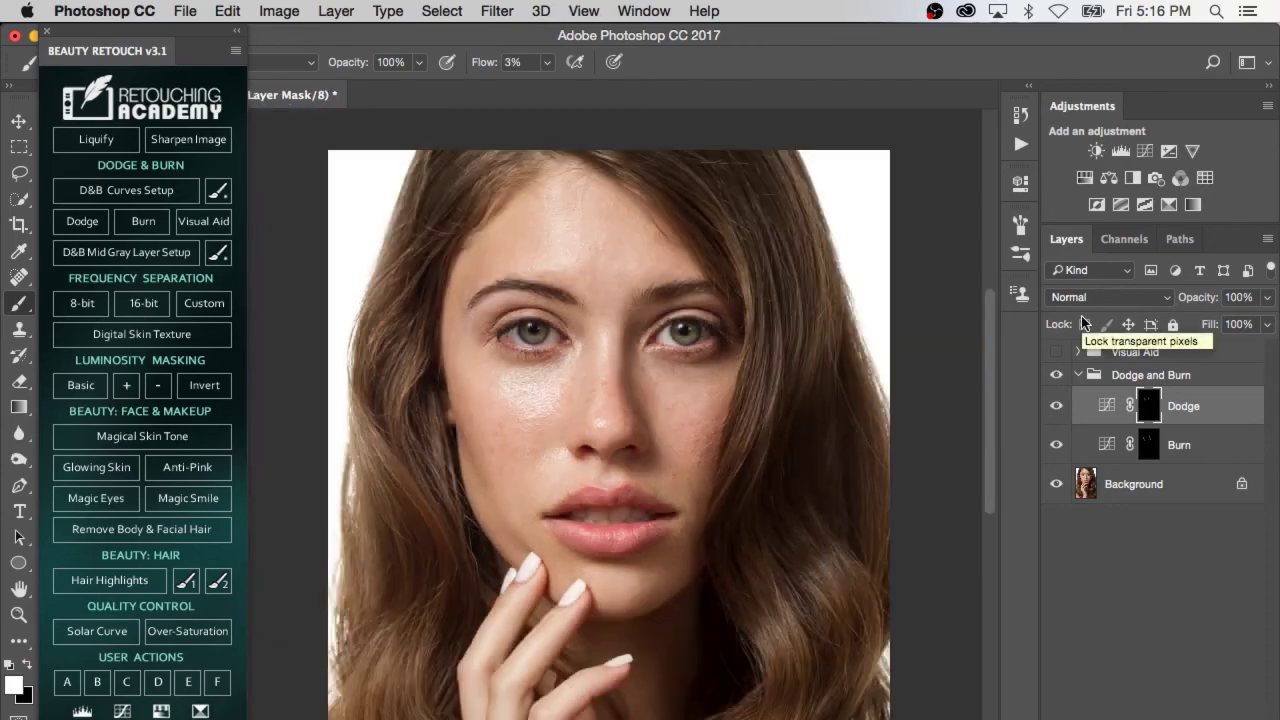
pyautogui.click(1057, 376)
pyautogui.click(1057, 376)
pyautogui.click(1057, 376)
pyautogui.click(1057, 376)
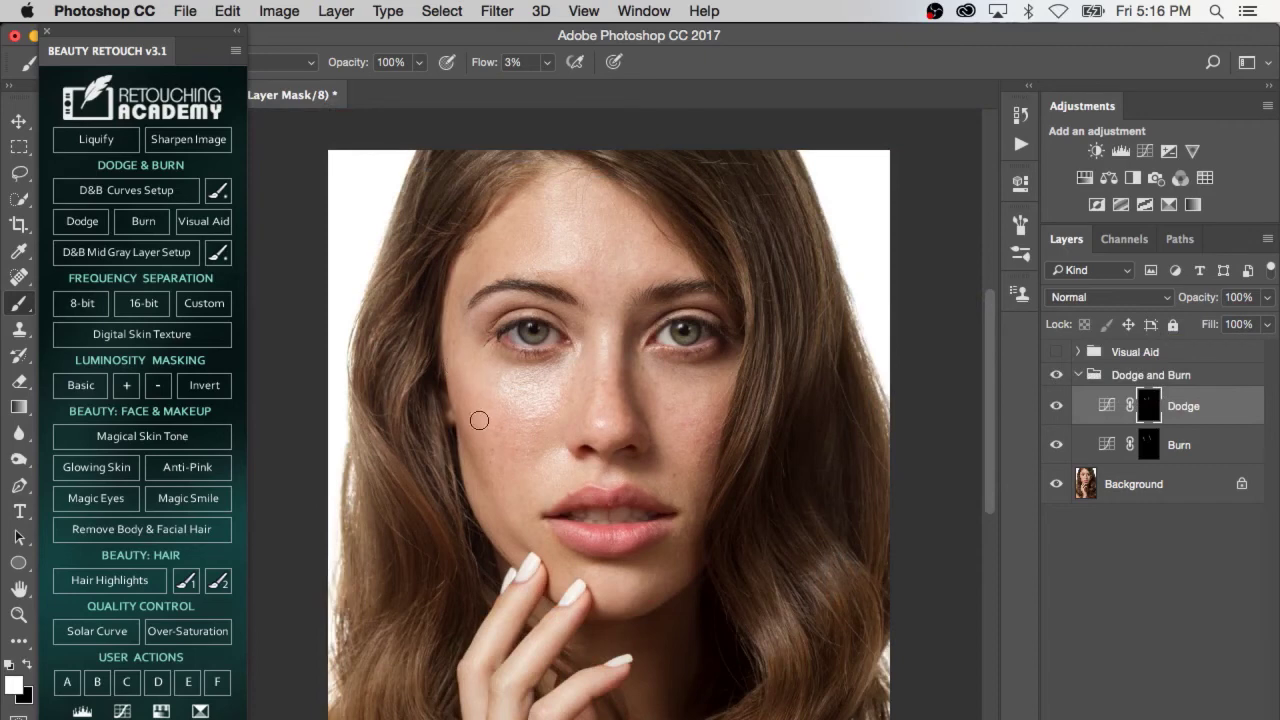
pyautogui.click(1057, 376)
pyautogui.click(1057, 376)
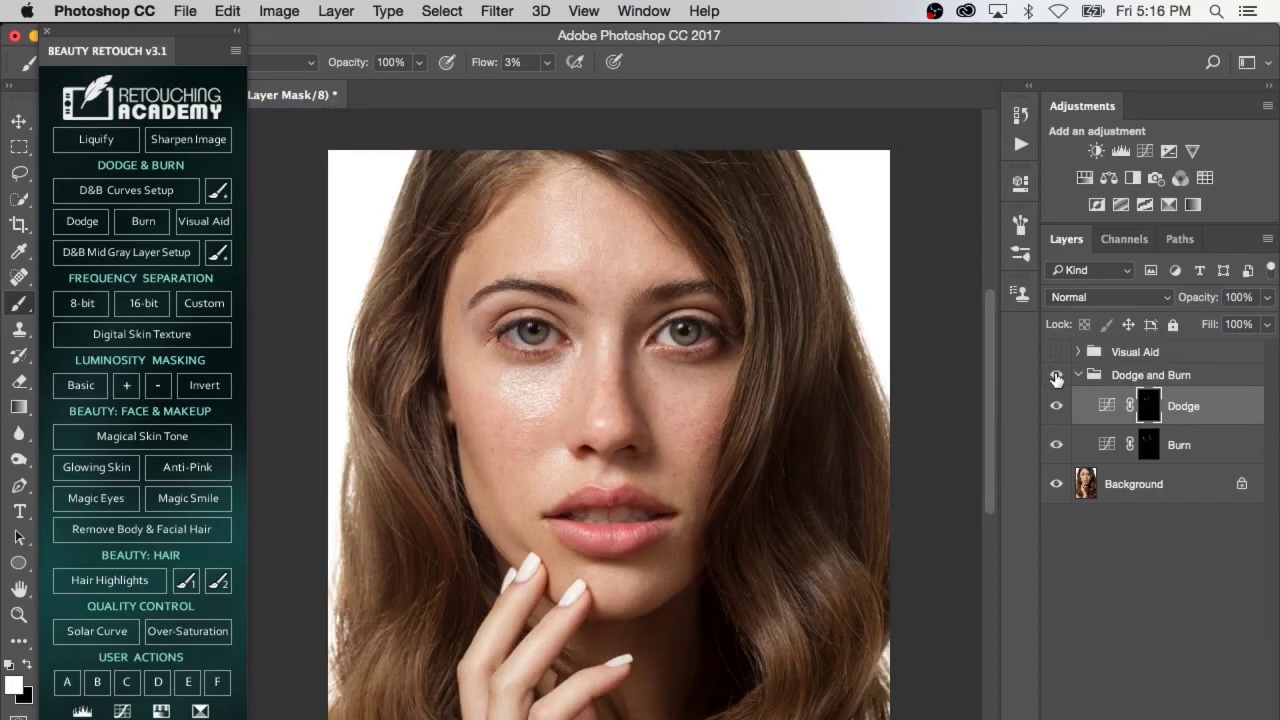